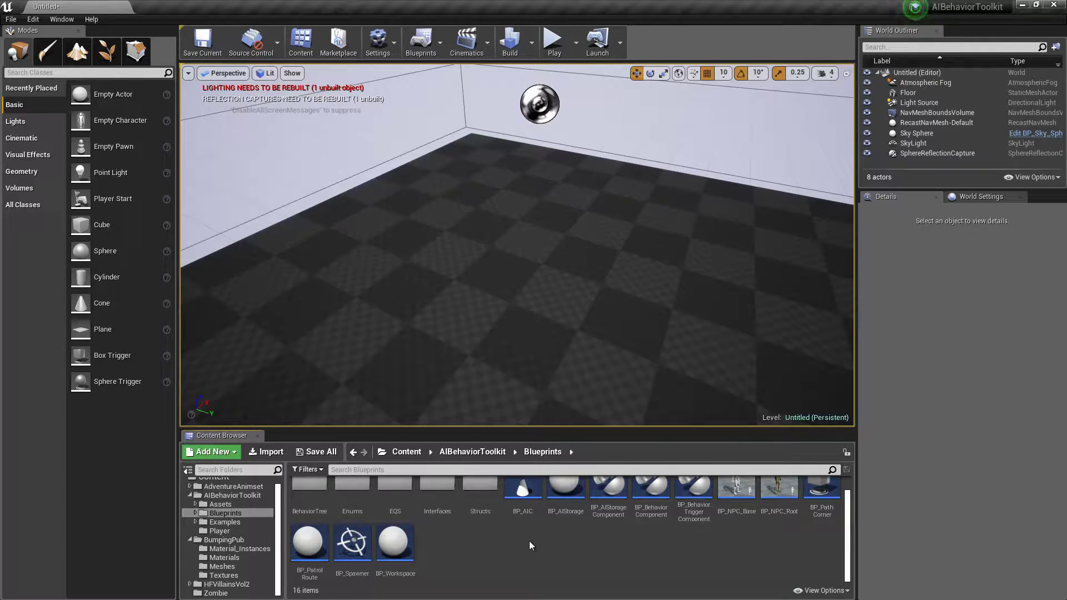
Place BP_Workspace on the floor at about -30, 20, 20 and set its Worker Limit to 1
click(393, 545)
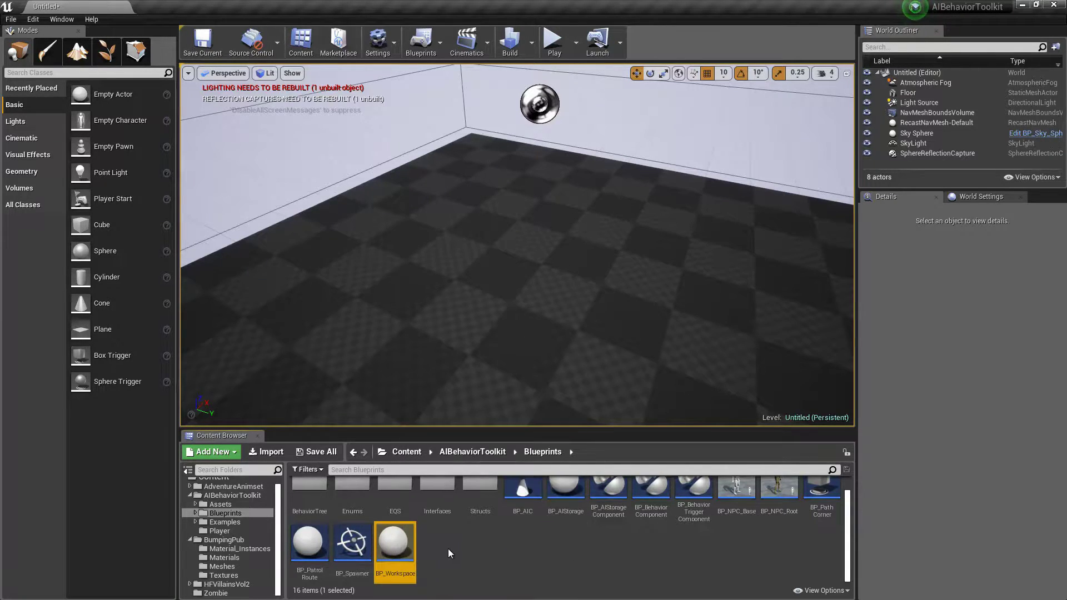
click(445, 549)
drag(393, 541, 545, 275)
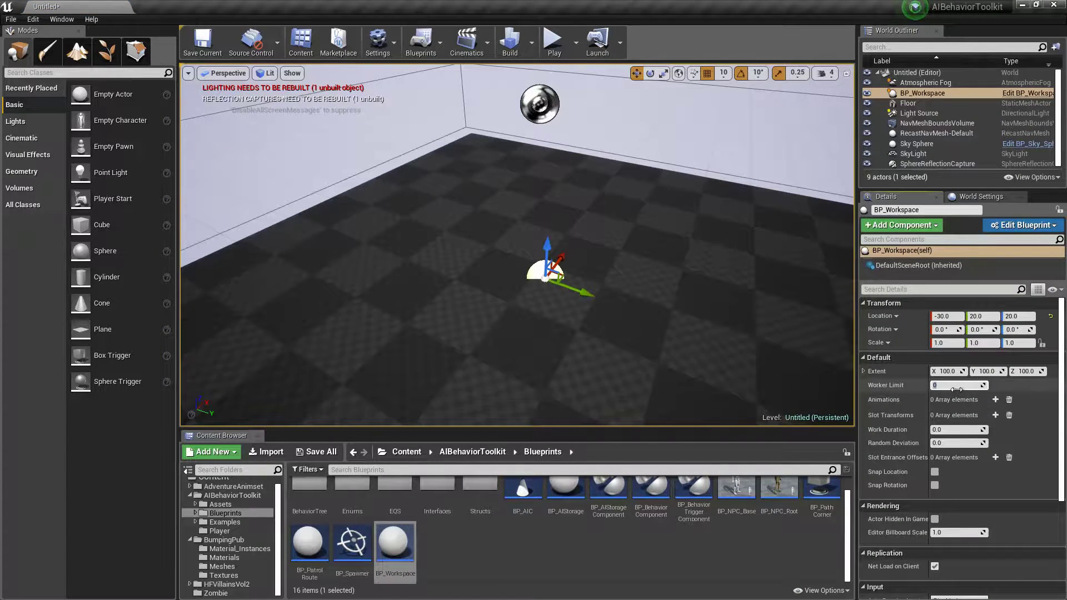
key(Return)
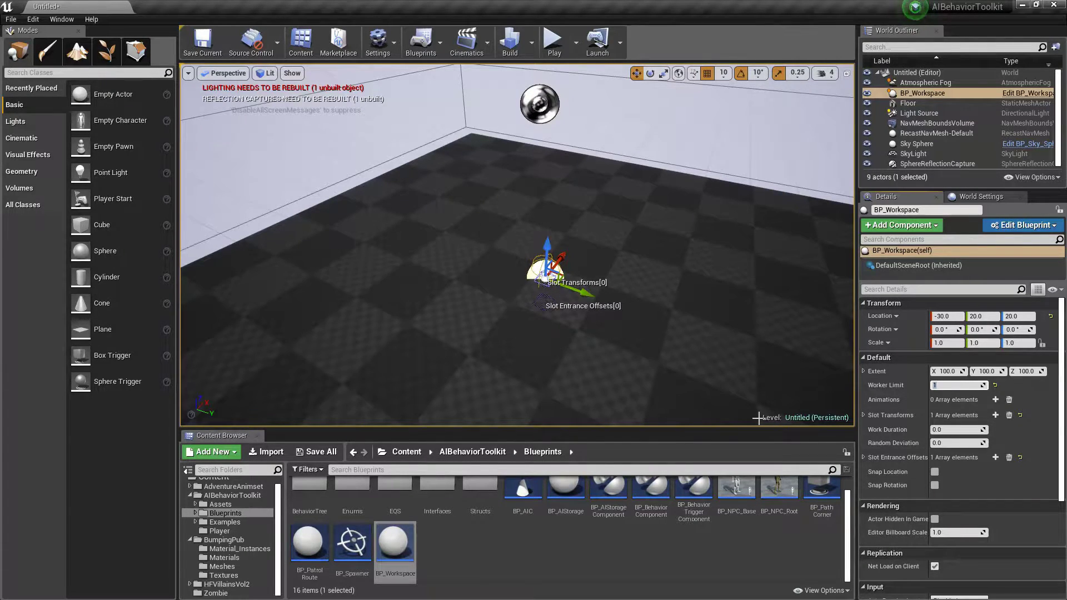
click(886, 389)
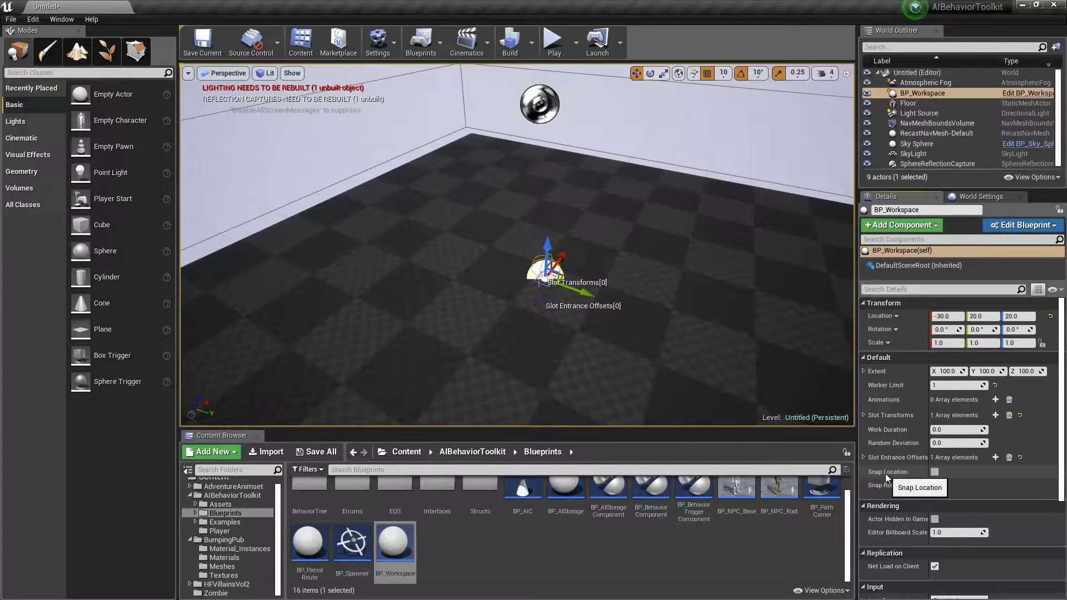
Switch the workspace's Snap Location and Snap Rotation options on and off again, one after the other
click(934, 472)
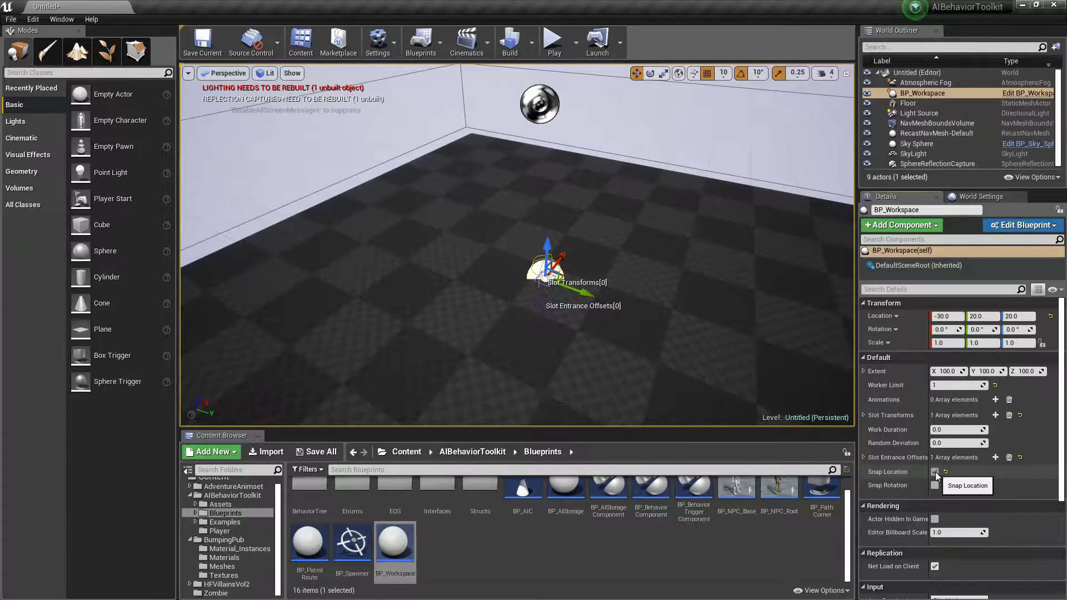
click(935, 472)
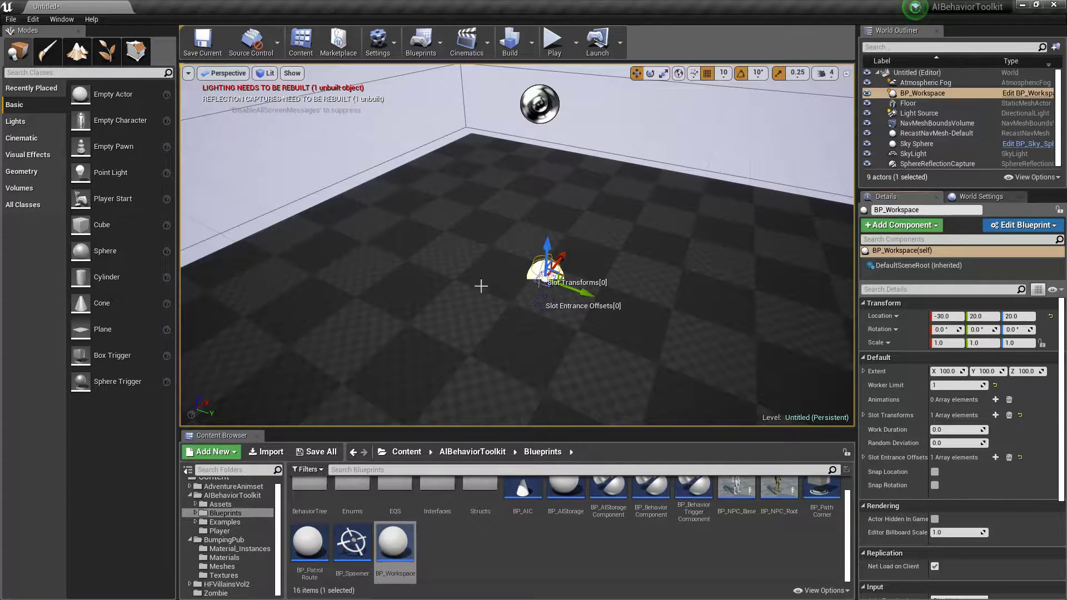
click(934, 486)
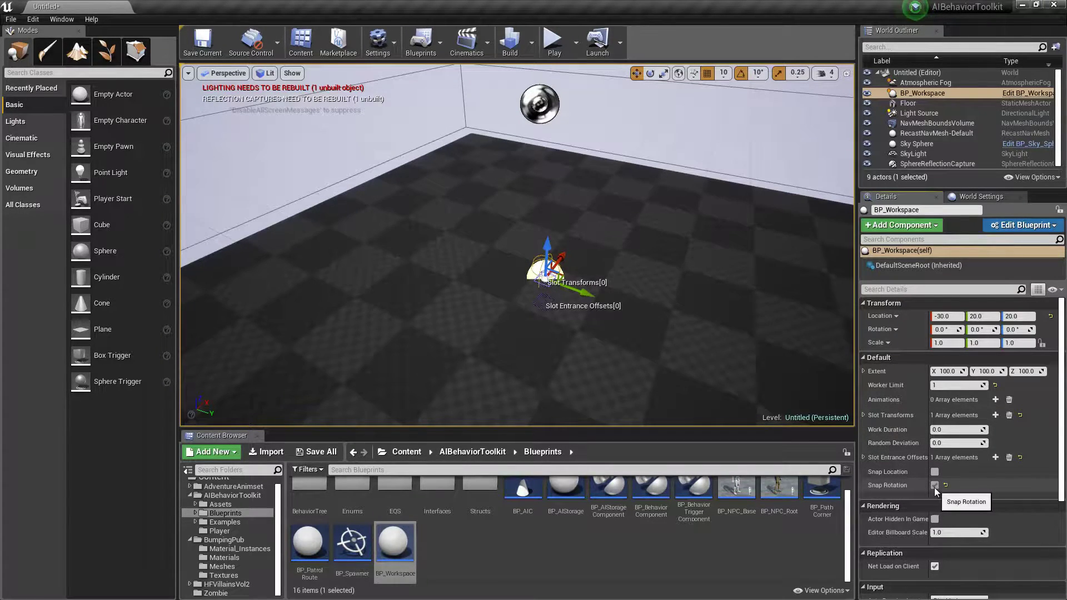
click(934, 486)
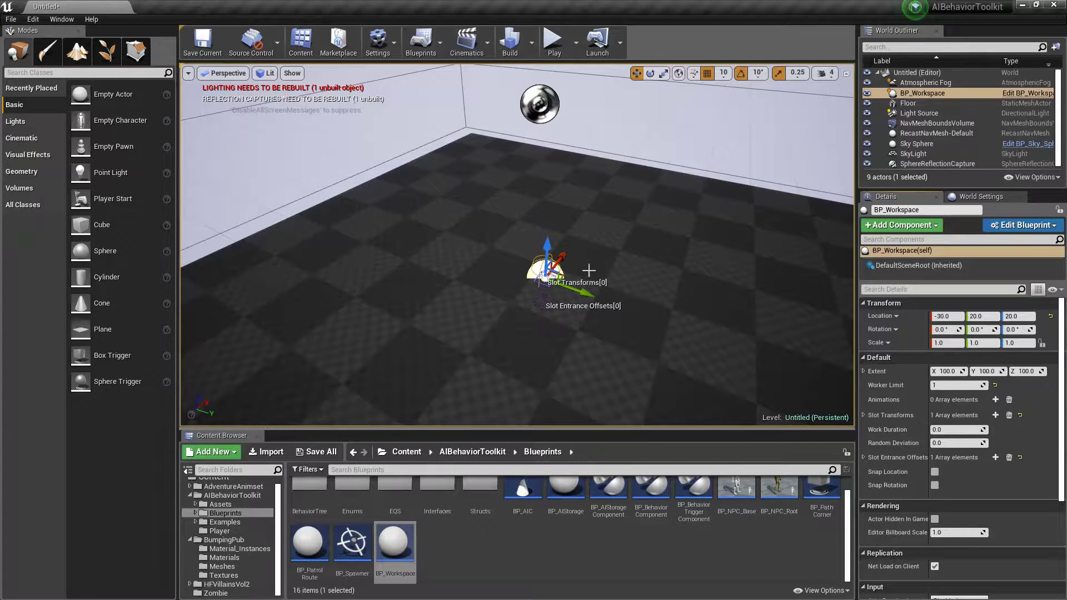
Raise the workspace to a Z location of 120 and lower its slot entrance offset toward the floor
drag(545, 248, 547, 221)
key(f)
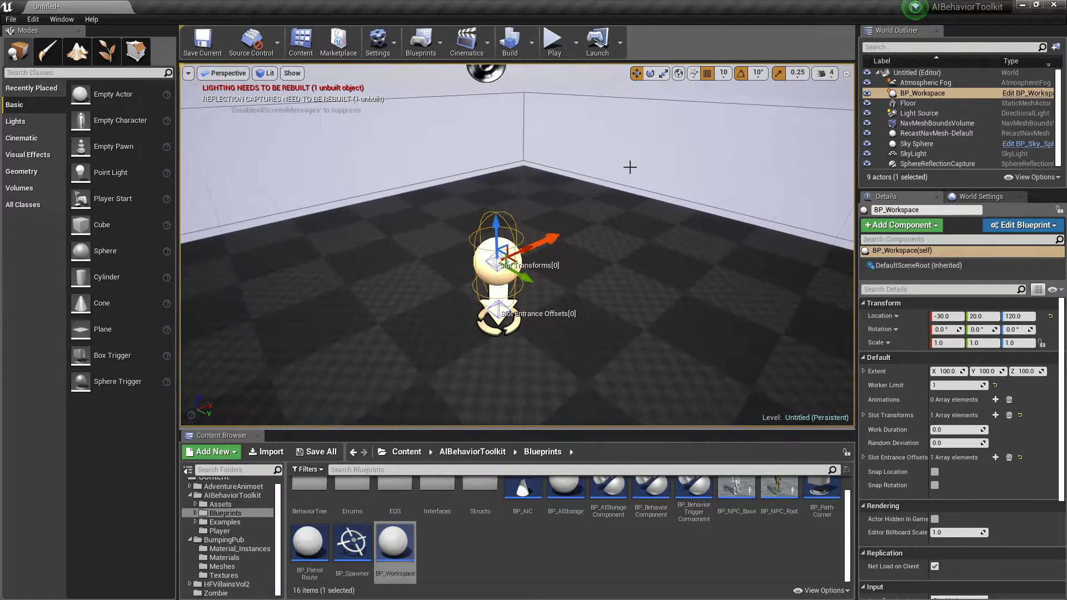
click(499, 306)
right_drag(725, 265, 672, 289)
key(w)
right_drag(726, 266, 767, 250)
drag(555, 202, 567, 242)
right_drag(670, 253, 625, 272)
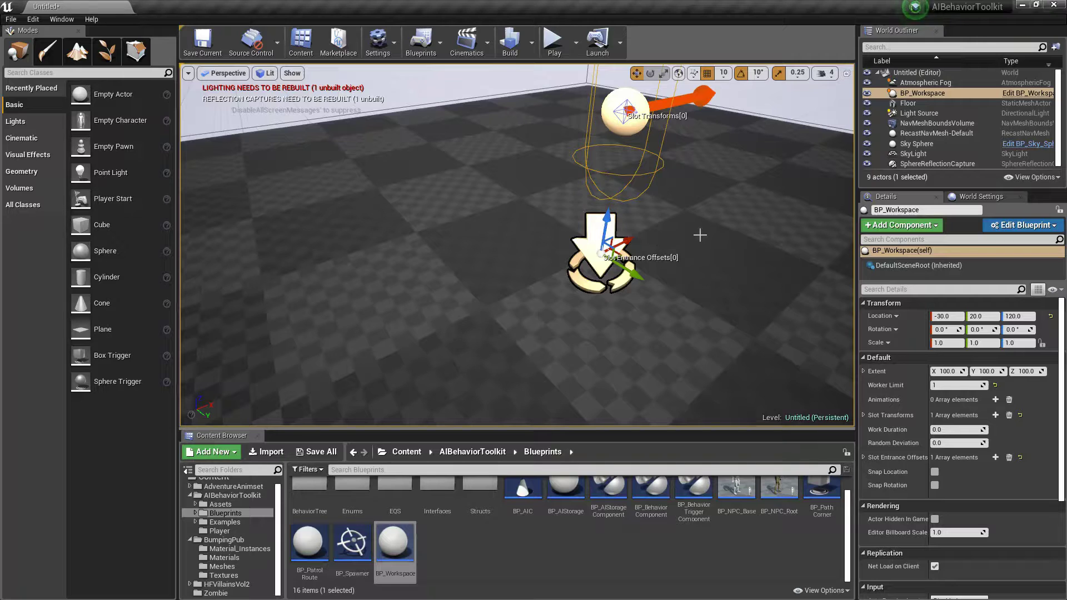
middle_drag(736, 195, 563, 206)
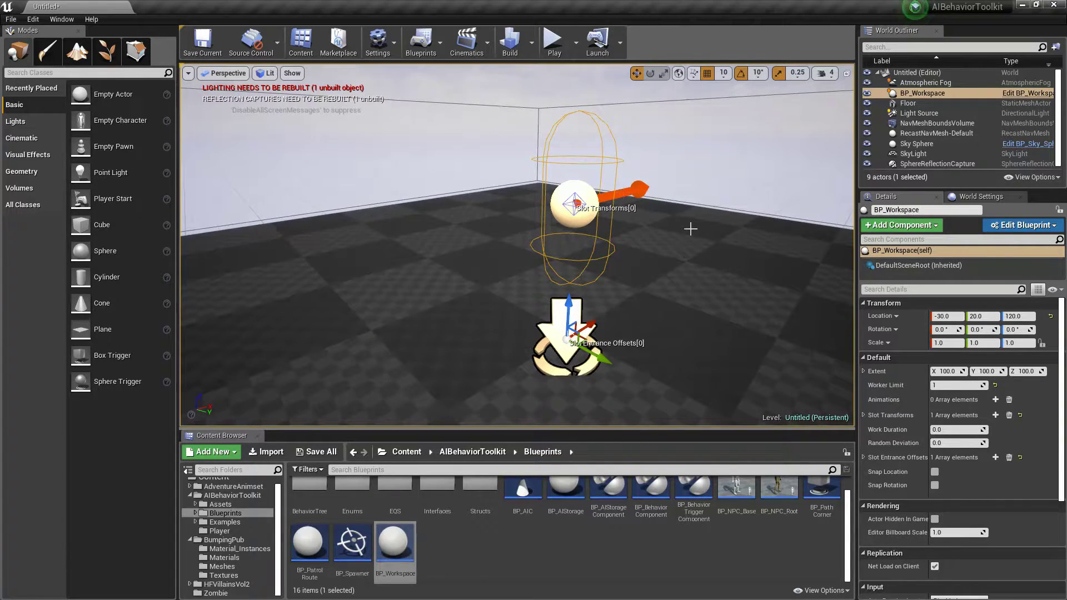
alt+drag(620, 253, 533, 253)
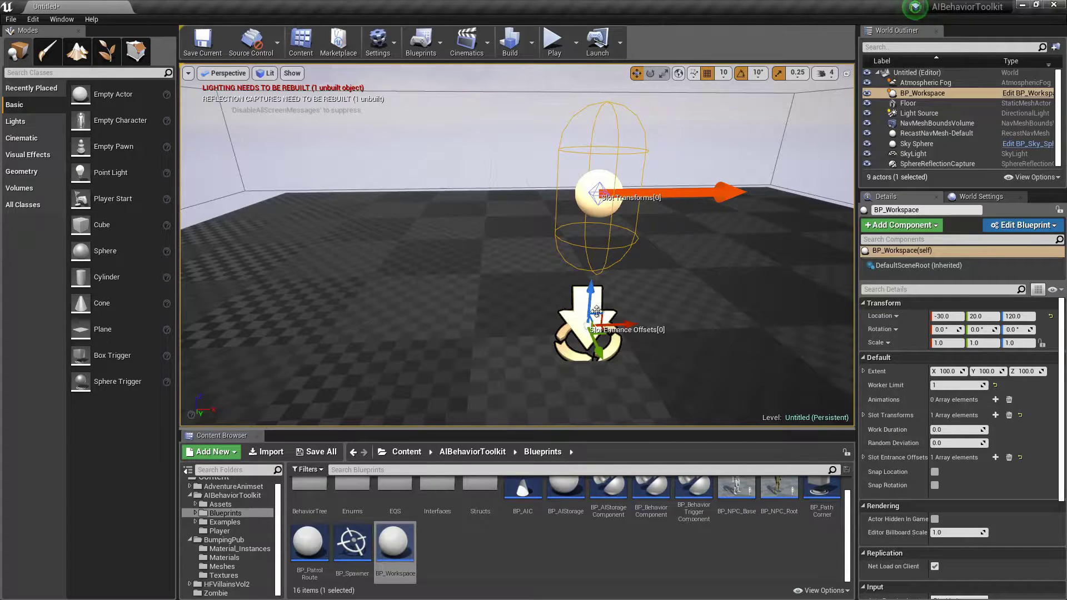
Add the M_Tavern_Inside_bench_01 mesh from the BumpingPub meshes behind the workspace, rotated -180° about Z and located at 10, 30, 20
click(463, 173)
alt+drag(462, 172, 548, 219)
scroll(242, 530, up, 1)
scroll(243, 529, down, 1)
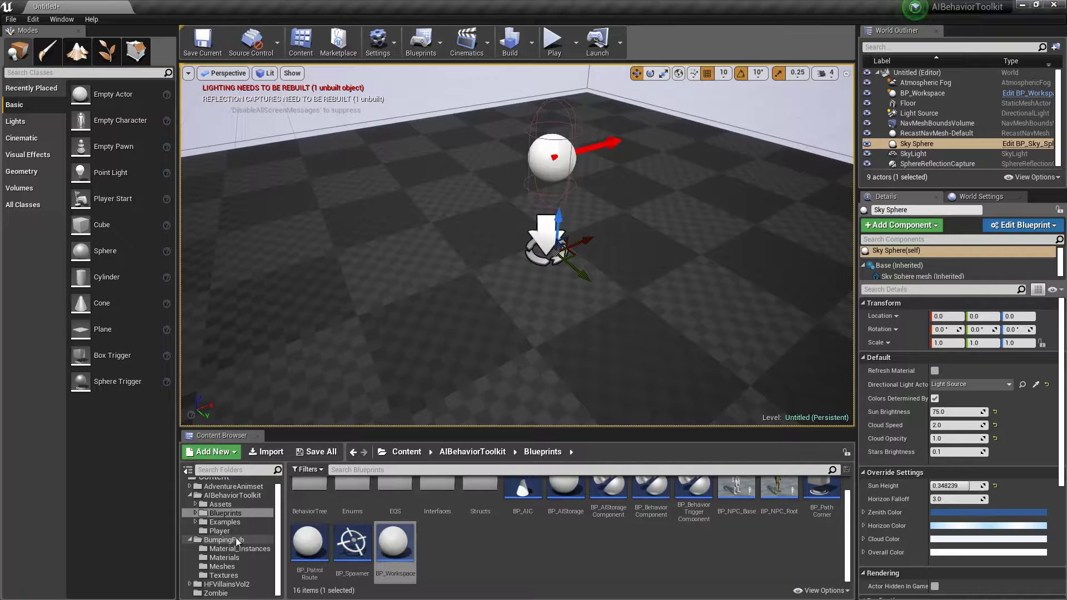
click(243, 567)
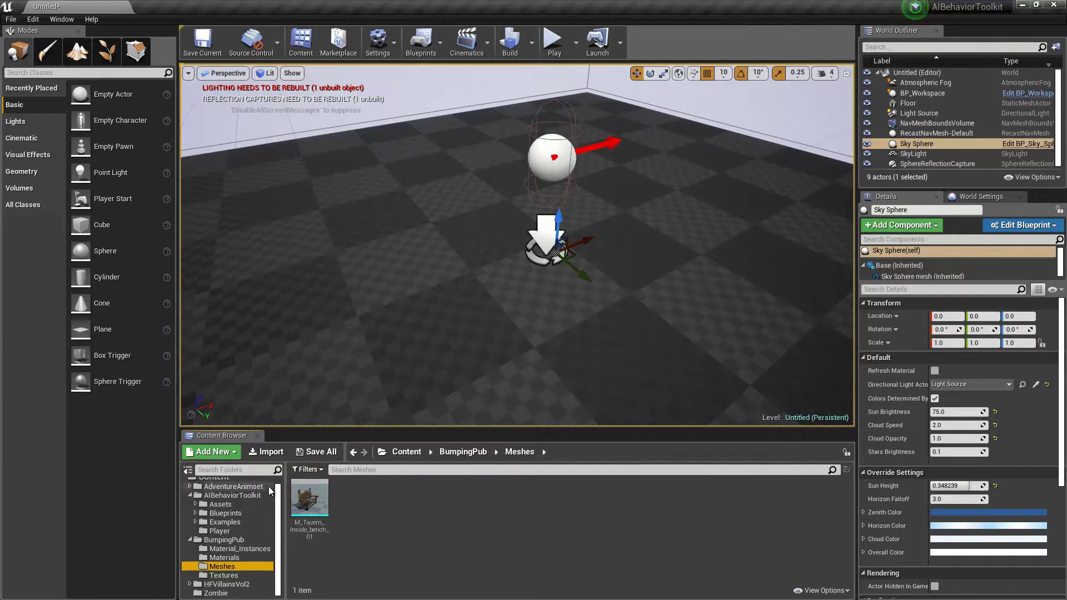
drag(310, 498, 544, 270)
key(e)
drag(536, 310, 630, 305)
drag(478, 289, 486, 300)
key(w)
drag(583, 254, 612, 243)
mouse_move(607, 256)
right_down()
mouse_move(655, 245)
mouse_move(583, 266)
mouse_move(607, 256)
right_up()
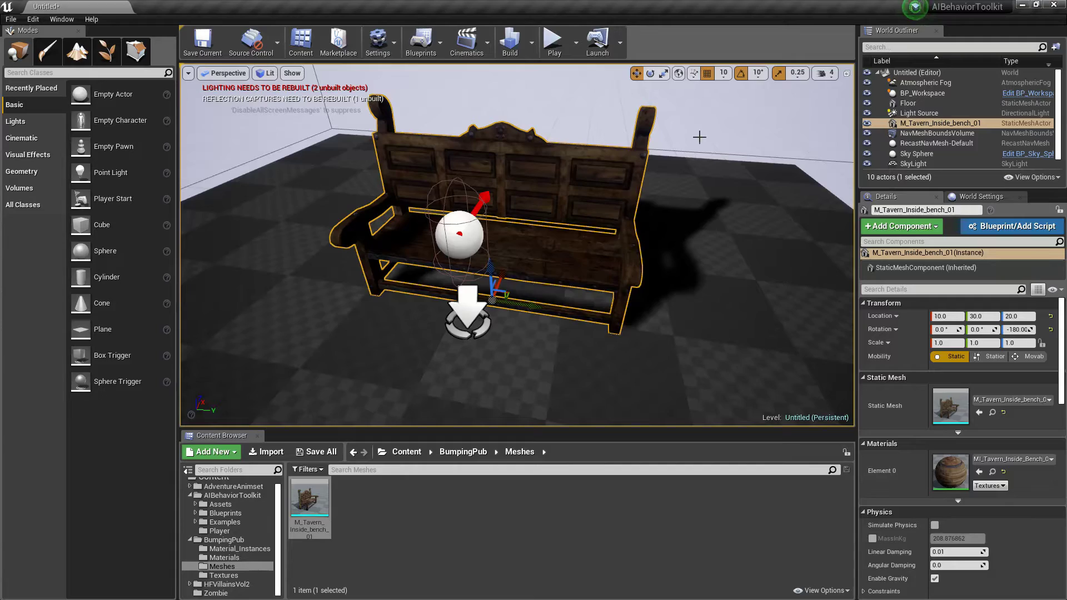
Move the workspace's slot entrance offset out onto the floor in front of the bench
click(702, 118)
right_drag(628, 208, 578, 277)
alt+drag(483, 295, 564, 288)
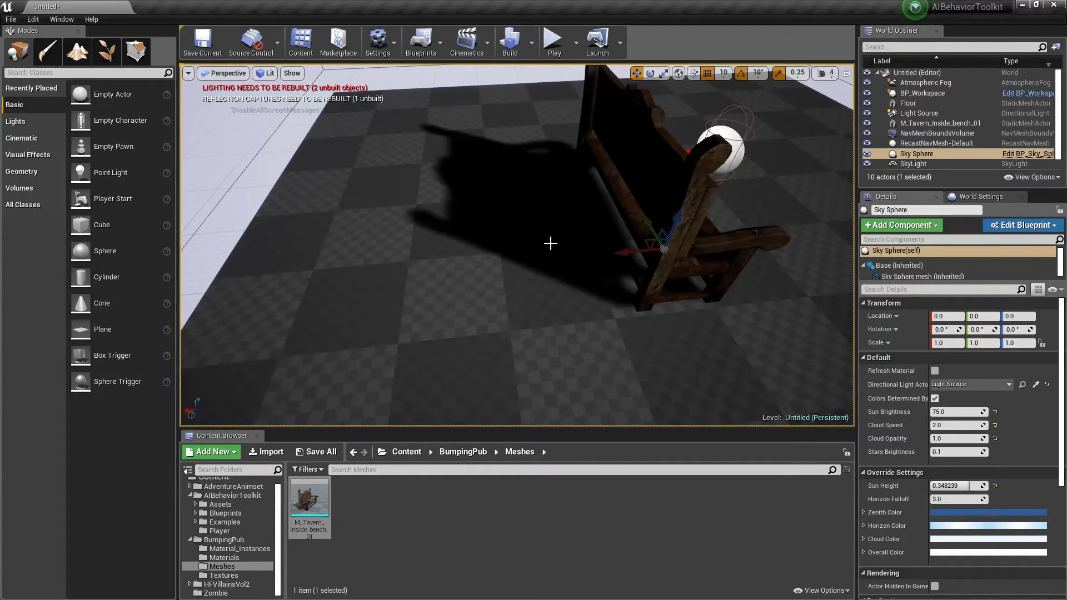
right_drag(525, 142, 261, 128)
click(576, 198)
right_drag(586, 290, 538, 290)
click(588, 290)
drag(630, 290, 586, 304)
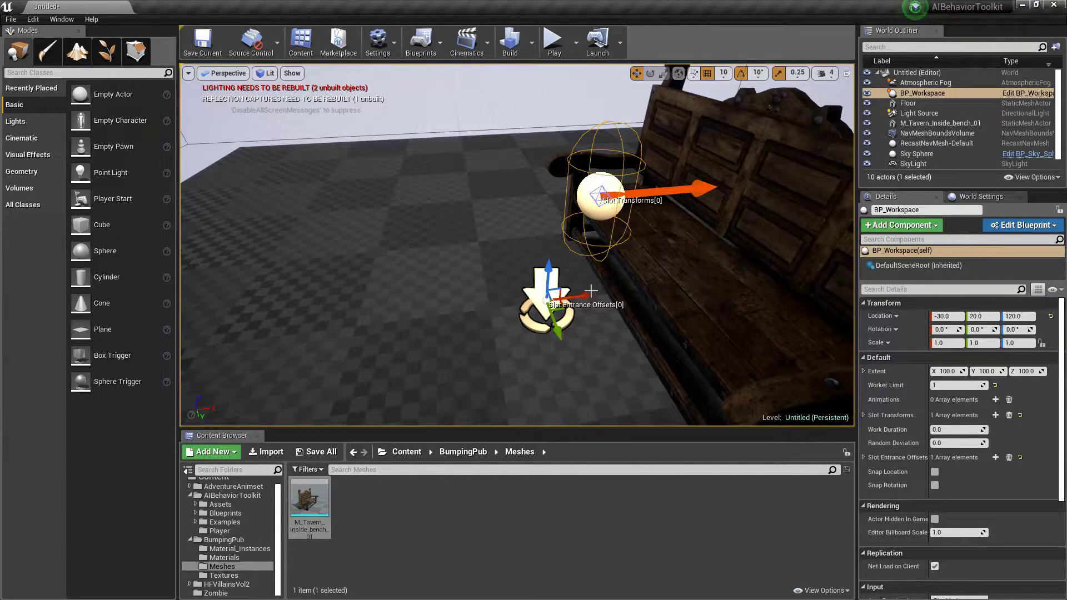
Shift the workspace's slot transform slightly toward the bench seat
click(602, 196)
right_drag(601, 197, 563, 209)
drag(564, 209, 586, 249)
right_drag(623, 316, 624, 317)
click(467, 318)
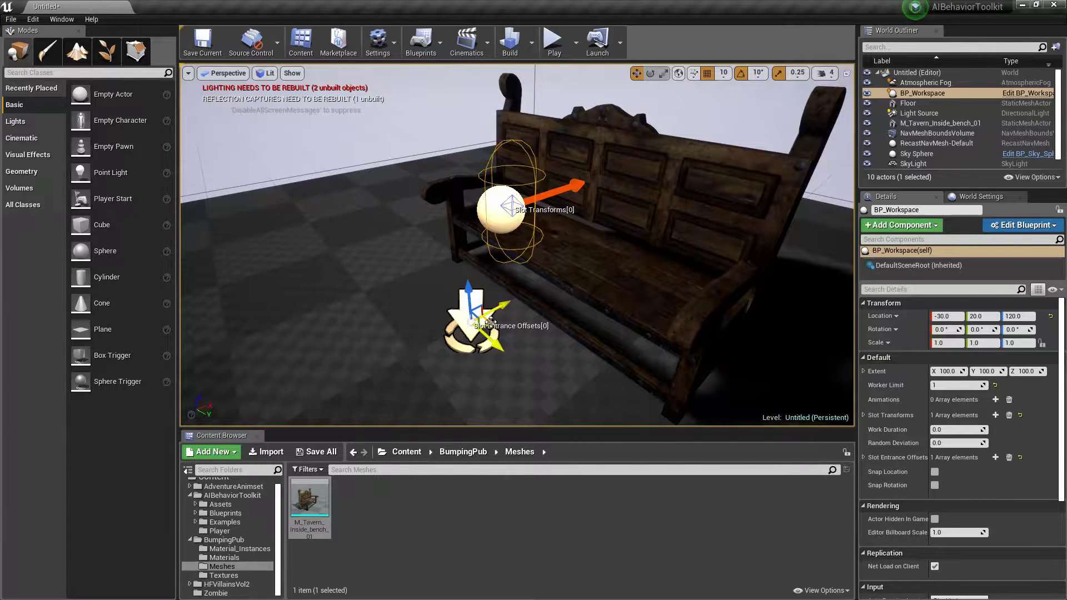
Set the Worker Limit to 2 and move the second slot entrance offset beside the first in front of the bench
click(954, 382)
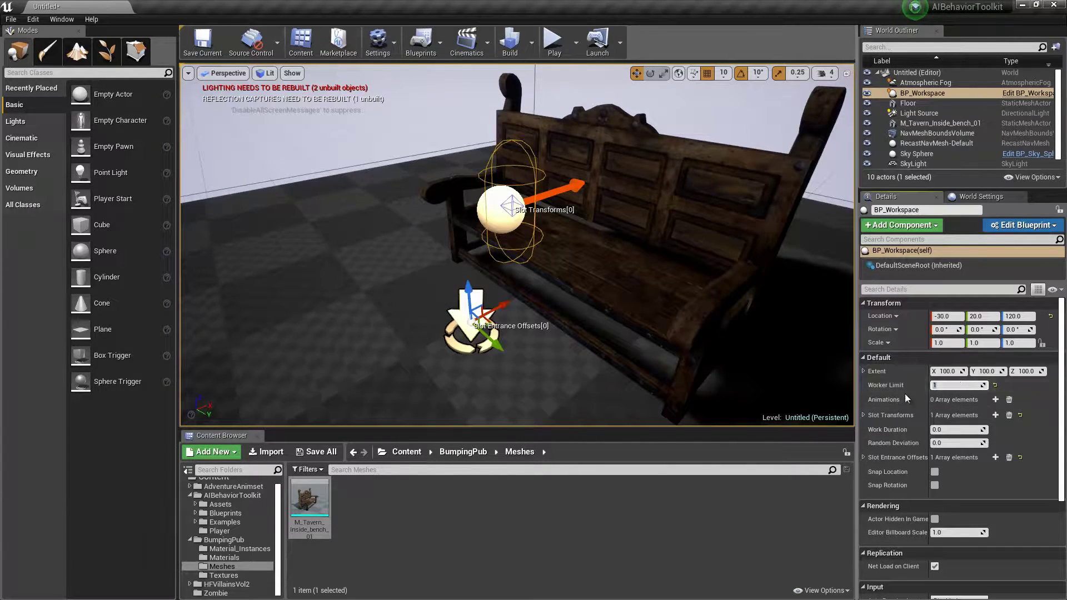
key(Return)
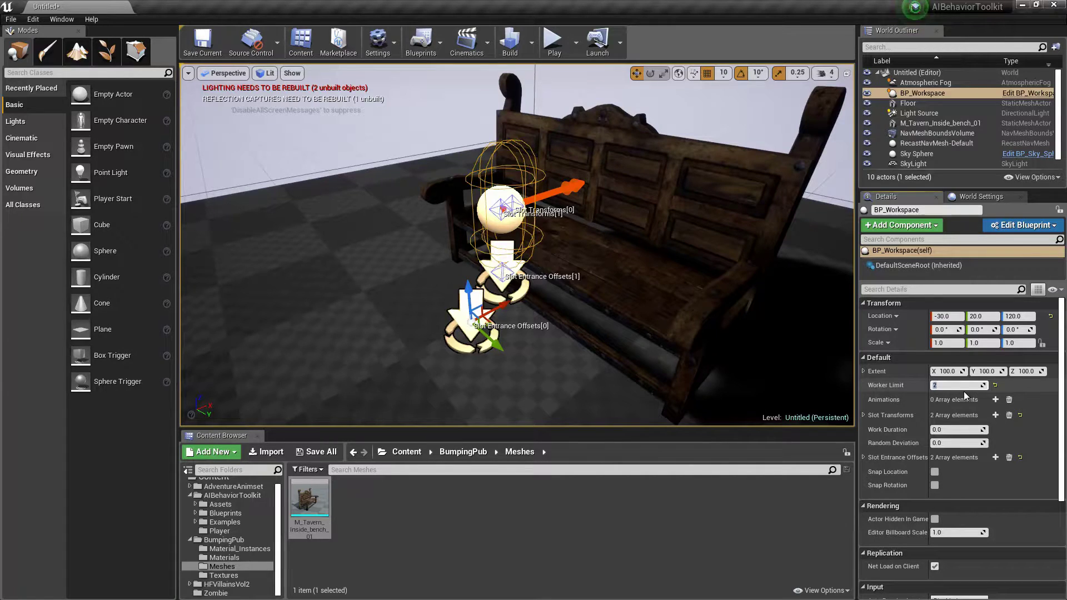
click(503, 271)
drag(526, 290, 586, 344)
Move the second slot transform along the bench so it sits beside the first one
right_drag(559, 233, 669, 230)
key(a)
click(557, 232)
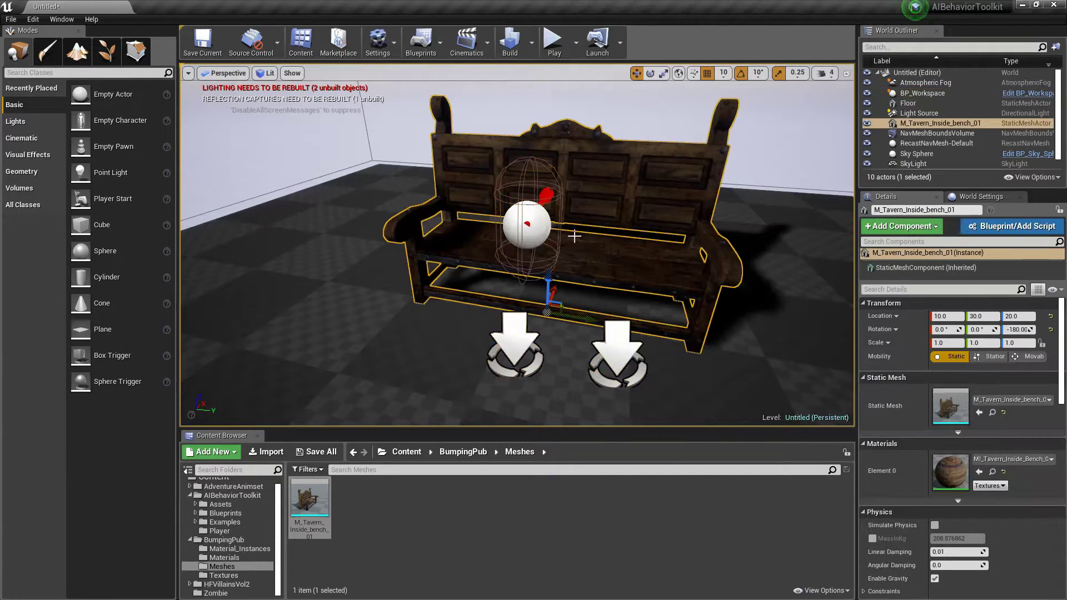
click(542, 233)
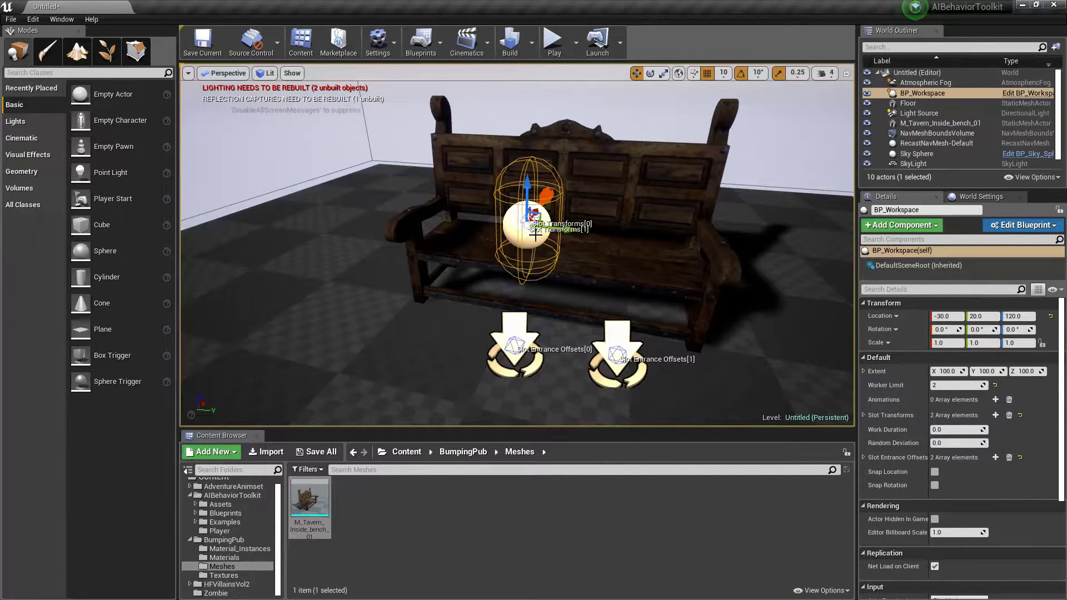
drag(560, 228, 647, 238)
right_drag(669, 239, 583, 321)
key(d)
key(w)
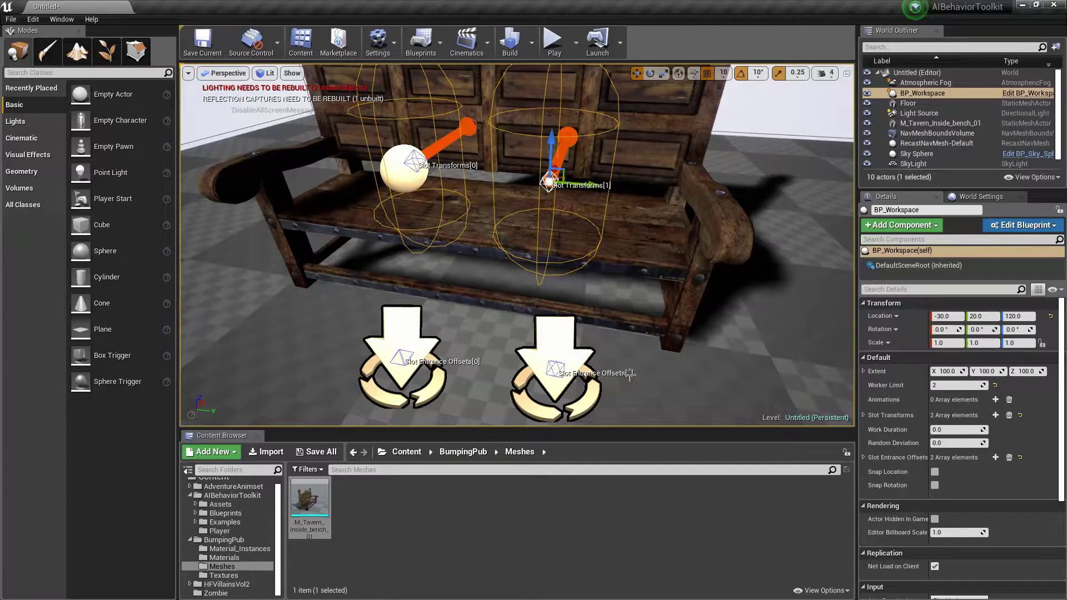
right_drag(578, 253, 541, 233)
key(s)
key(w)
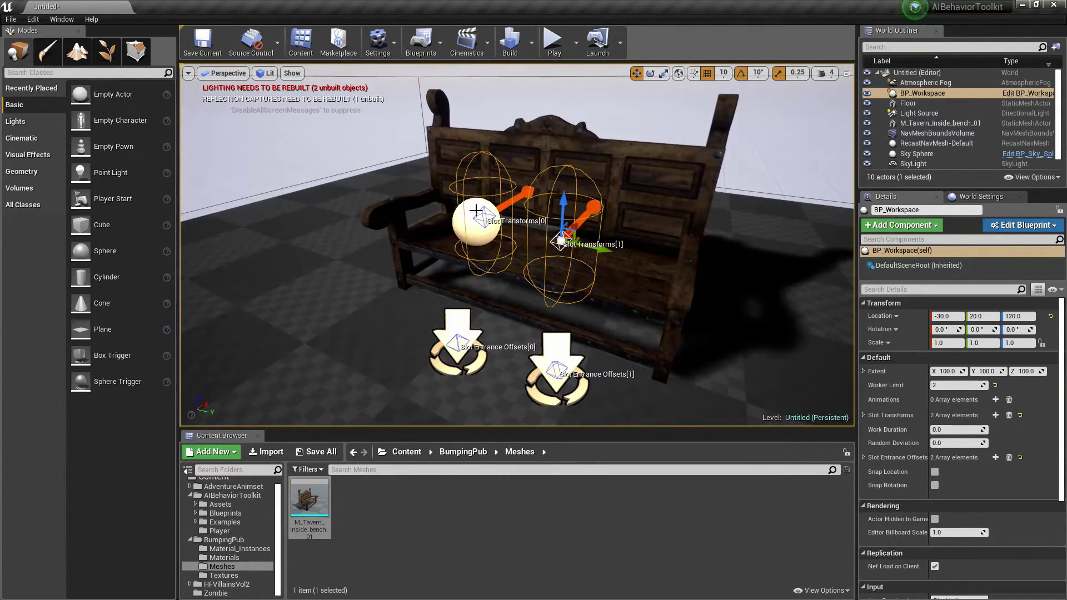
Delete the BP_Workspace actor from the level, keeping the bench
click(484, 218)
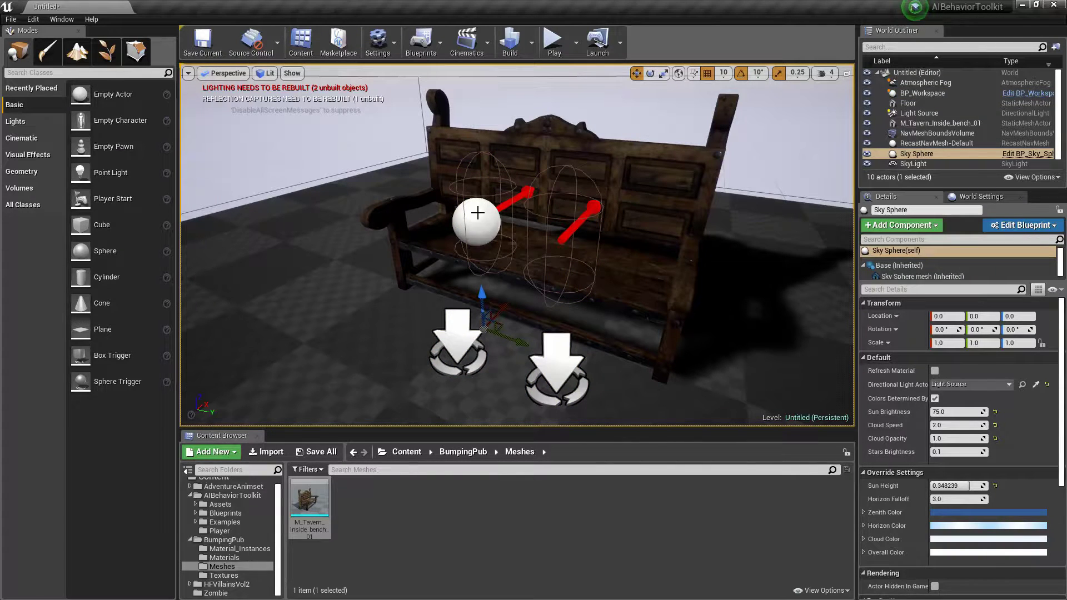
key(Delete)
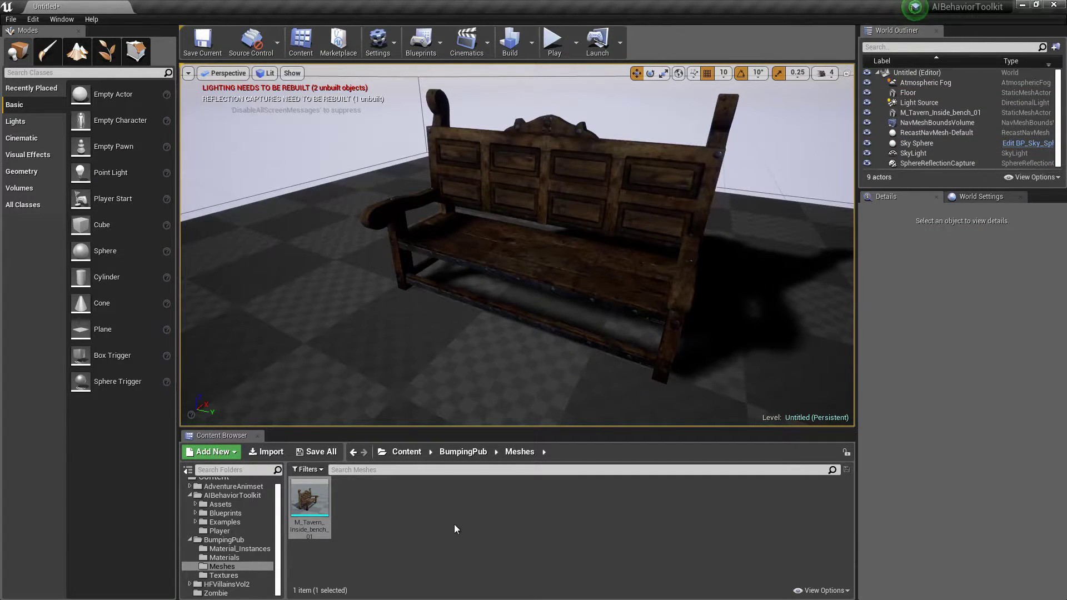
click(605, 243)
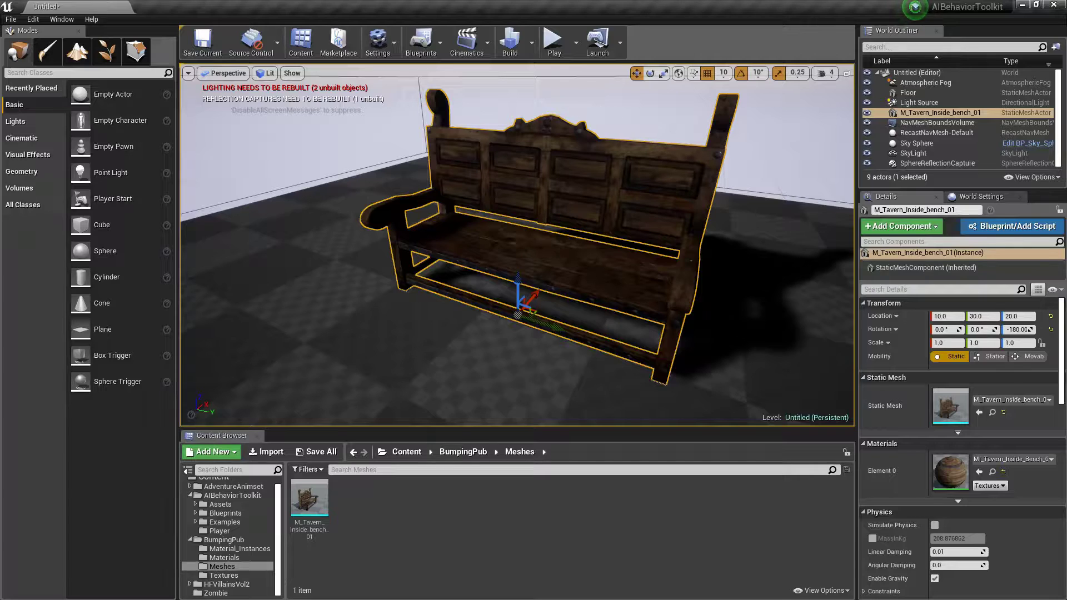
click(560, 104)
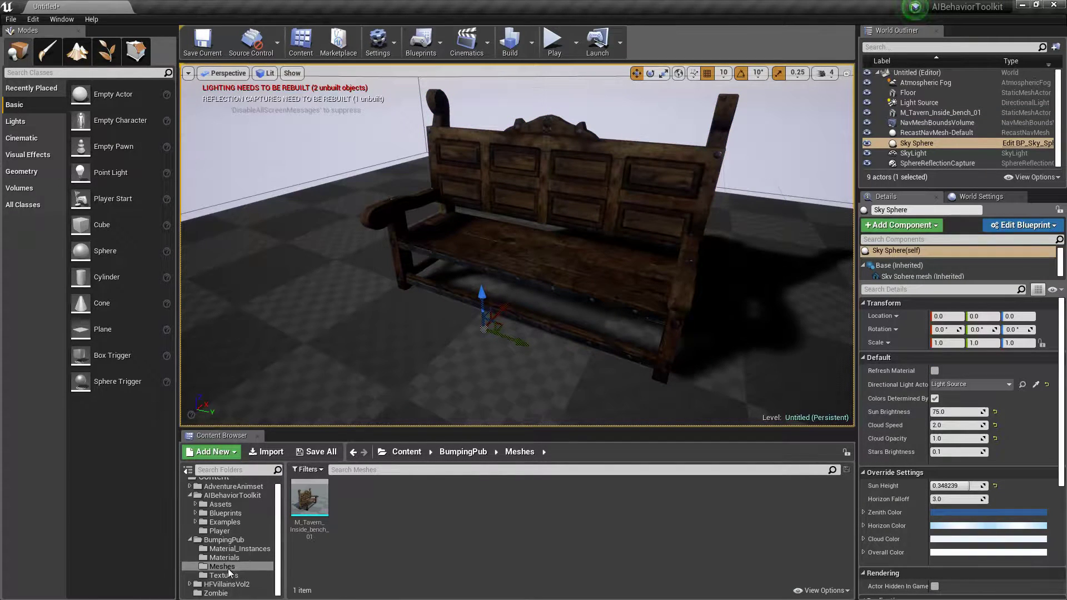
Place a new BP_Workspace from the Blueprints folder in front of the bench and set its Worker Limit to 1
scroll(229, 550, up, 1)
click(220, 512)
click(225, 520)
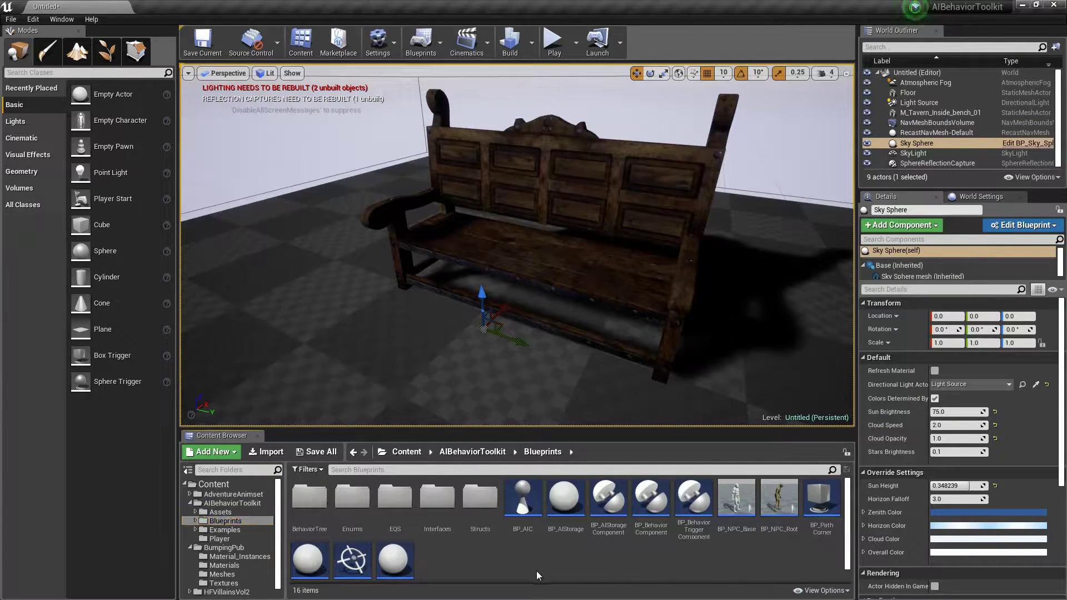
scroll(421, 562, down, 1)
drag(397, 547, 479, 360)
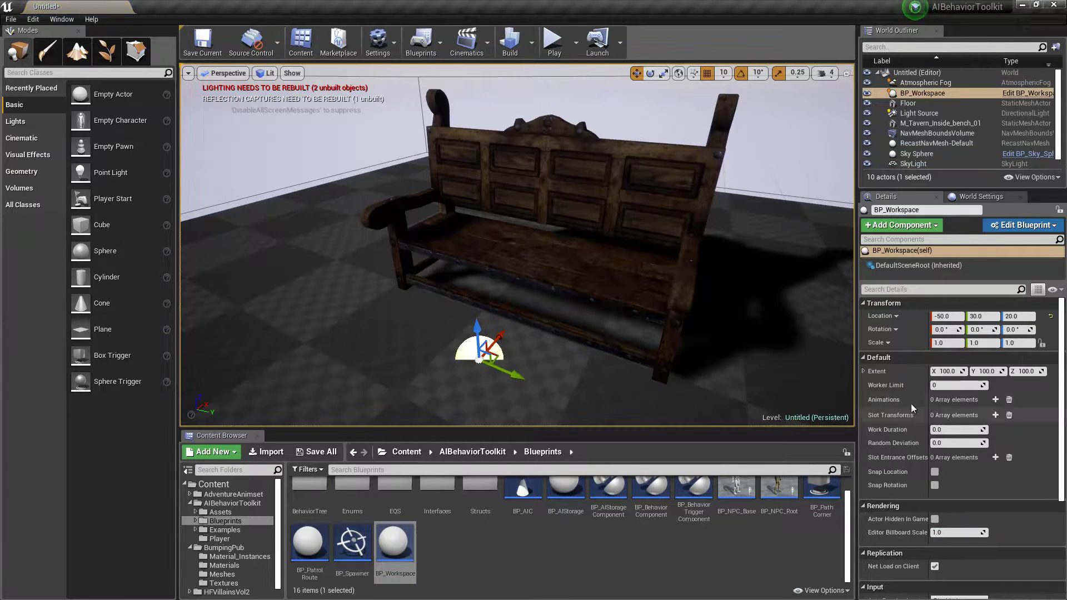
click(976, 386)
text(1)
key(Return)
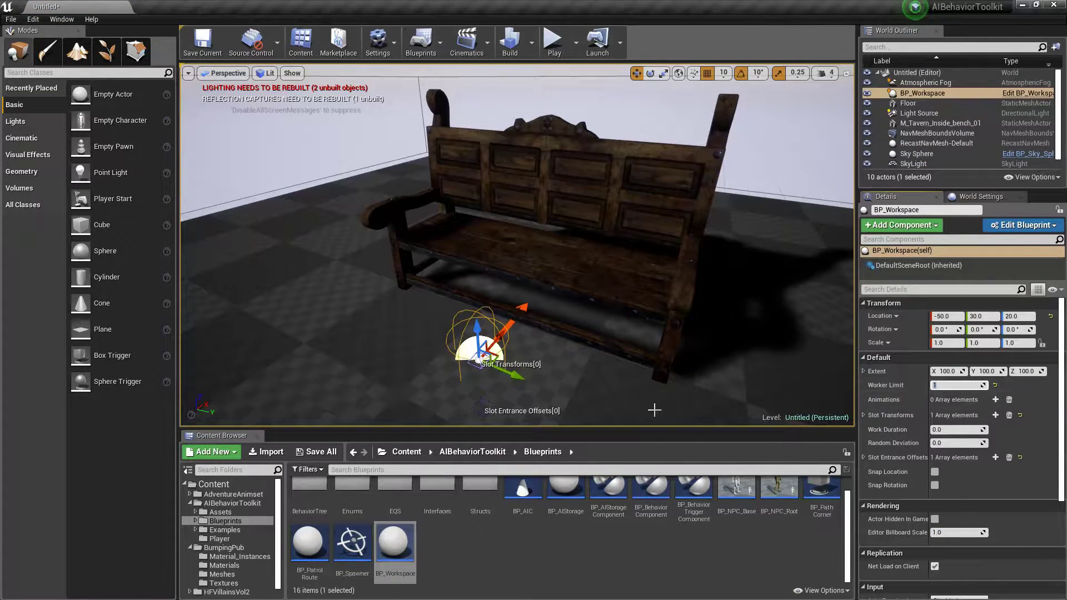
Raise the new workspace to a Z location of 100 and display the navigation mesh
drag(477, 329, 469, 224)
right_drag(573, 219, 658, 222)
key(a)
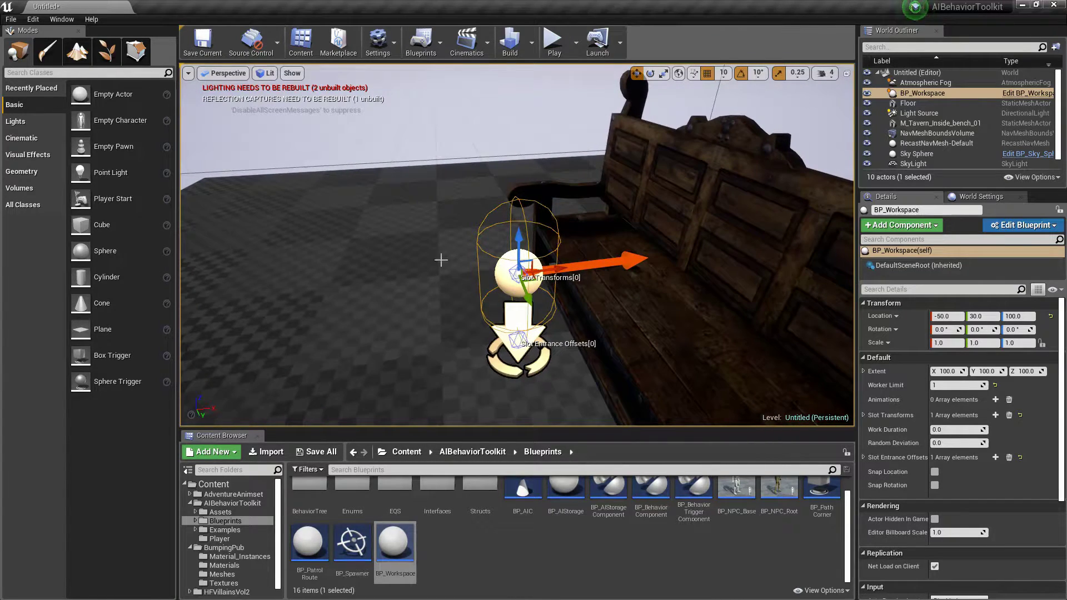
right_drag(416, 269, 500, 298)
key(s)
key(p)
key(a)
Move the slot entrance offset away from the bench along X onto the green navigation mesh area
click(446, 271)
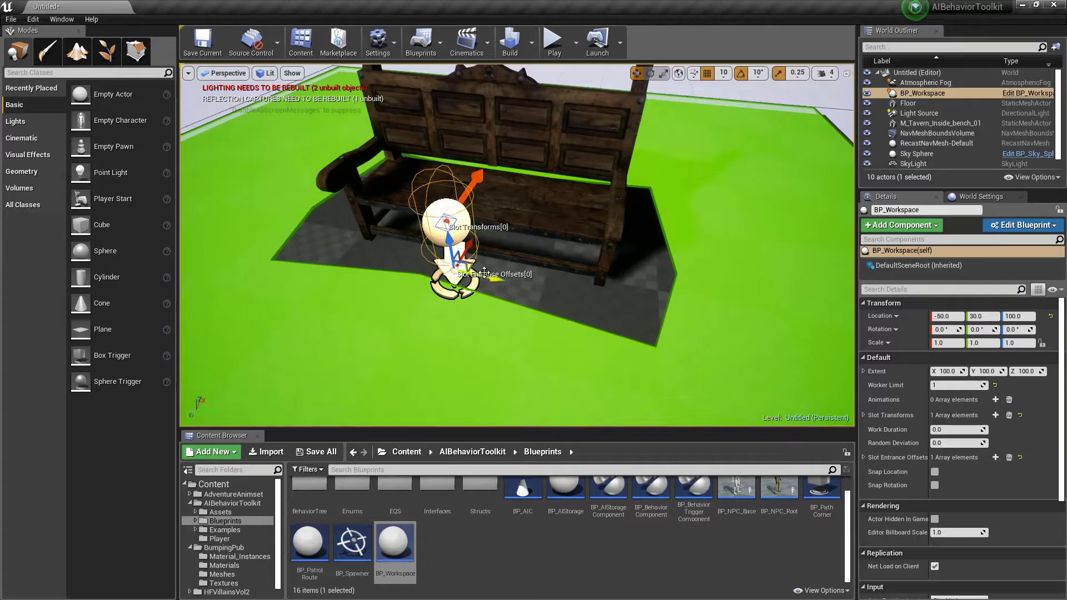
right_drag(447, 271, 391, 277)
key(d)
drag(519, 273, 519, 273)
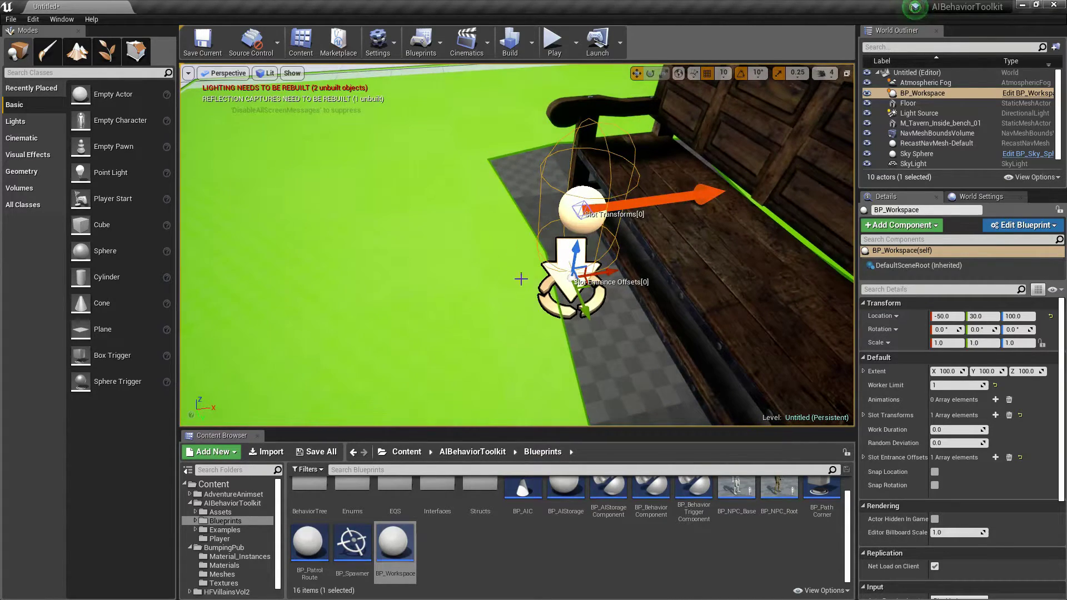
right_drag(618, 276, 590, 294)
drag(638, 259, 574, 265)
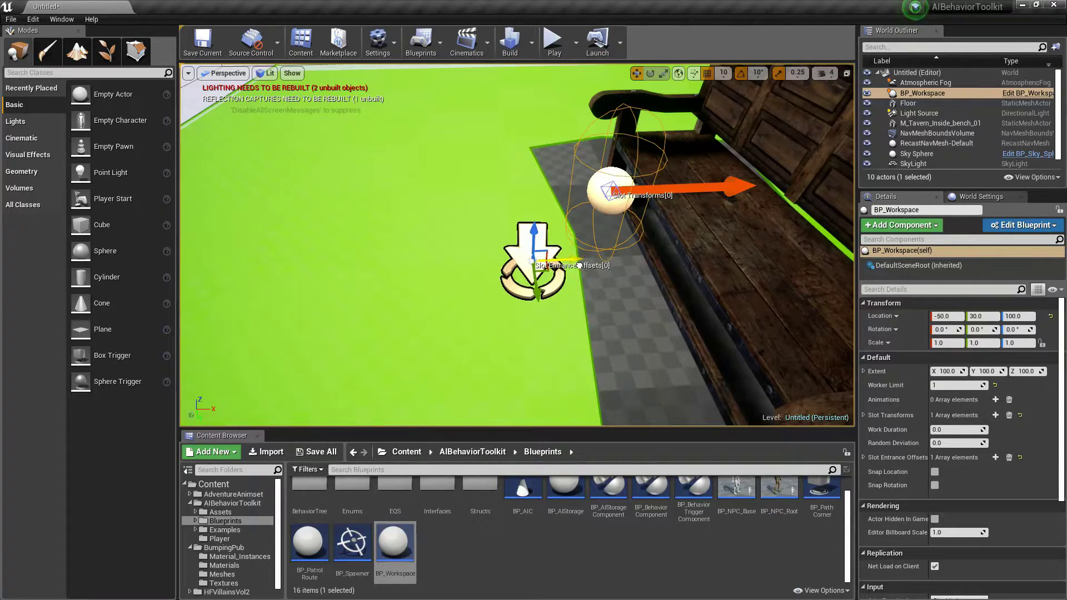
Hide the navigation mesh display in the level and deselect the workspace
right_drag(546, 329, 639, 245)
drag(639, 245, 639, 242)
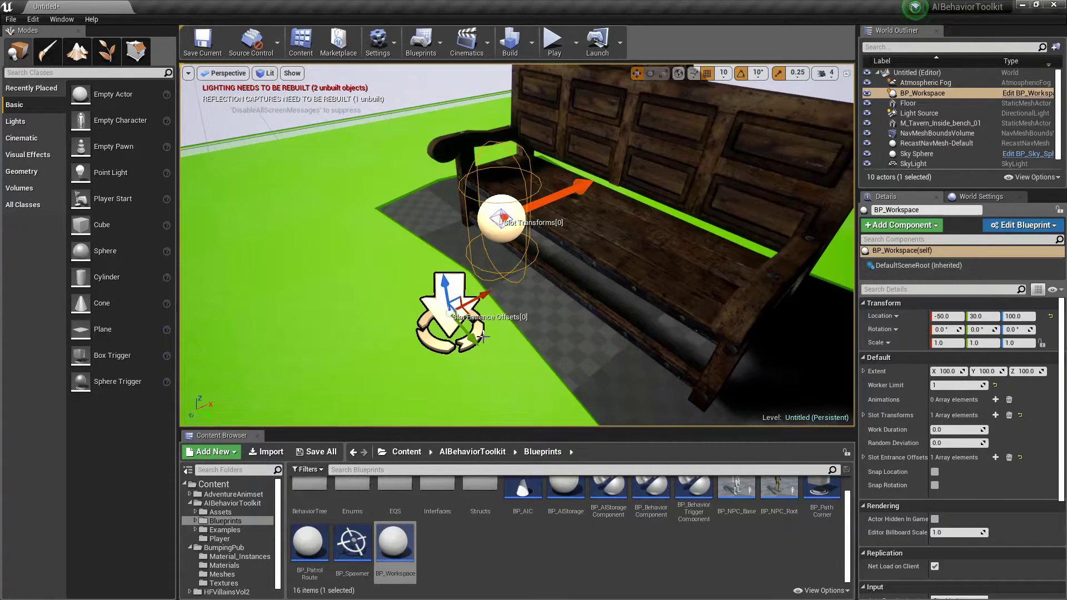
key(p)
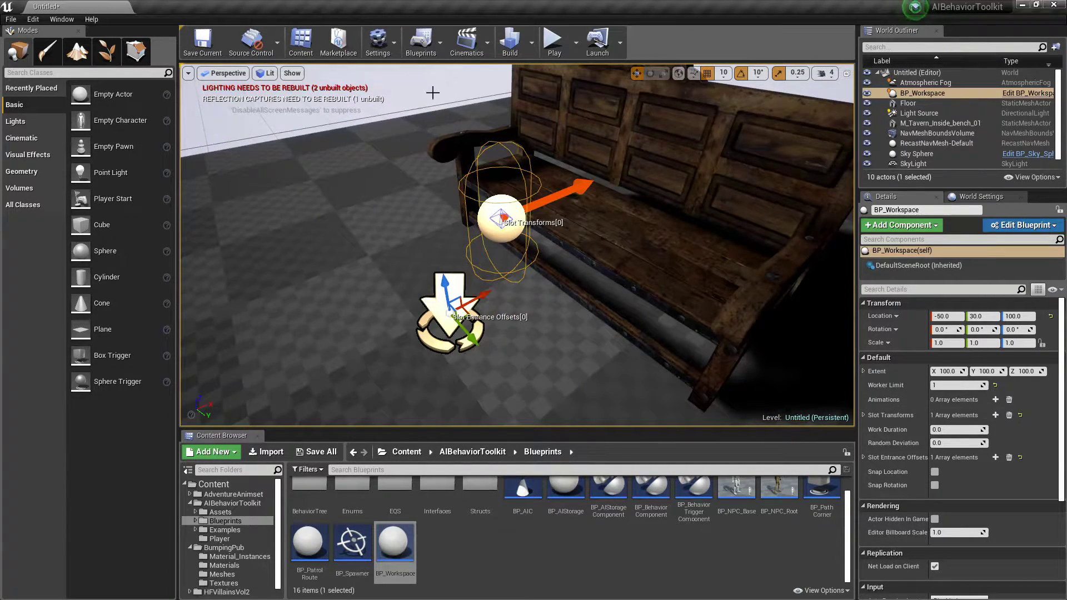
click(433, 90)
Browse to the NPC folder in AdventureAnimset's Animations and examine the sitting animation sequences
click(584, 558)
scroll(577, 556, up, 1)
click(240, 494)
double_click(310, 500)
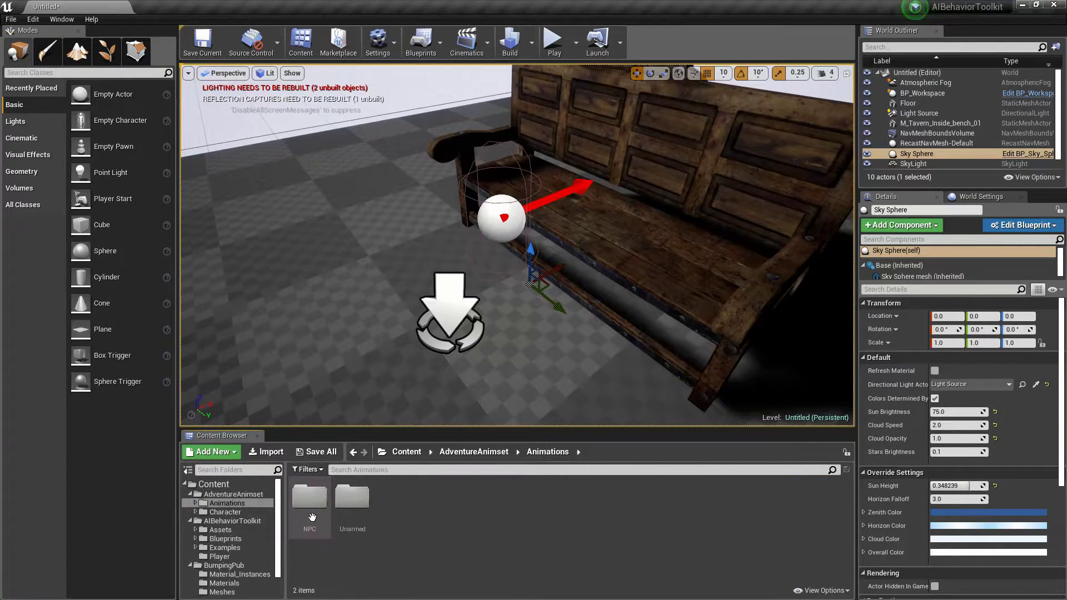
double_click(311, 513)
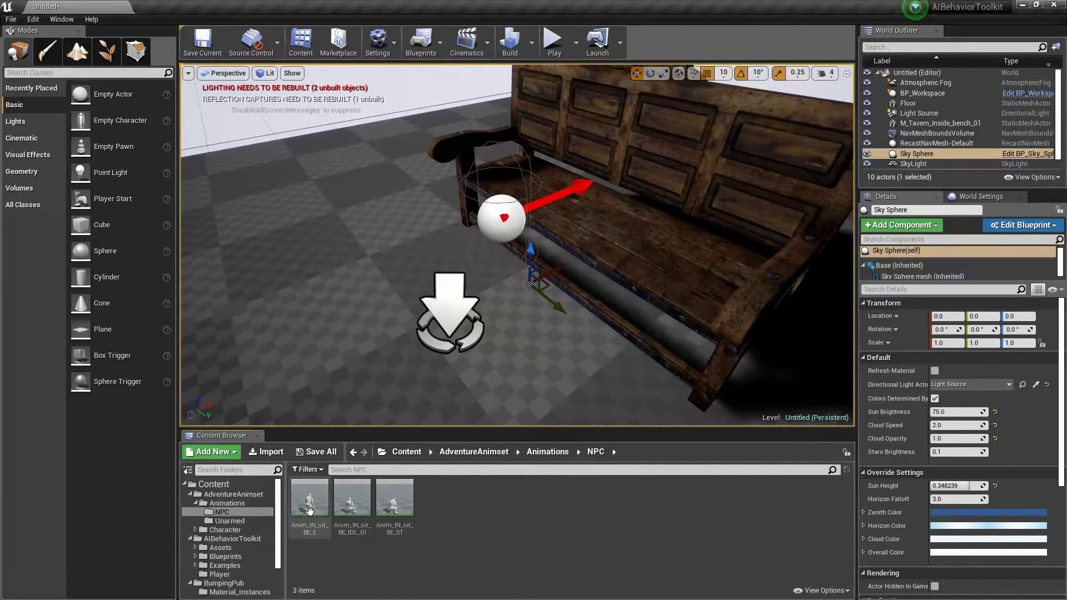
mouse_move(352, 503)
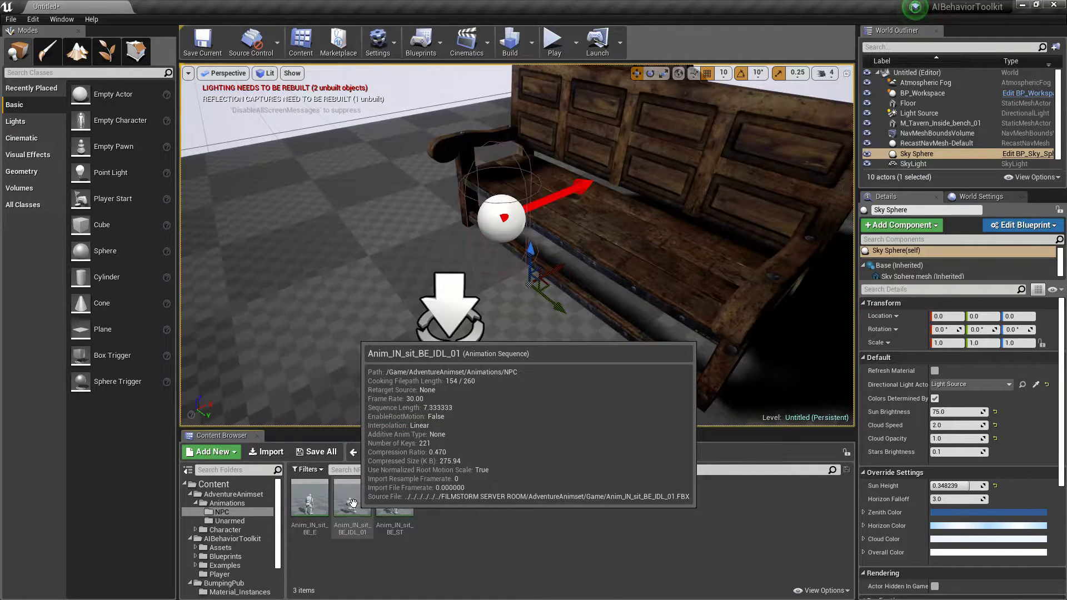
Preview the Anim_IN_sit_BE_IDL_01 sequence from the root Content folder and close its editor
click(222, 485)
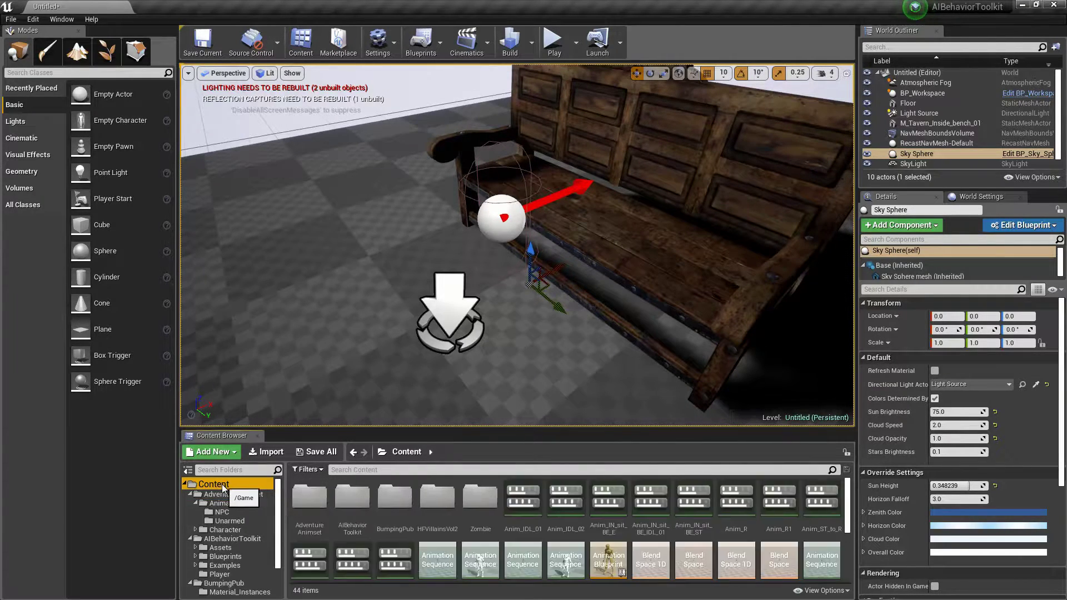
double_click(646, 506)
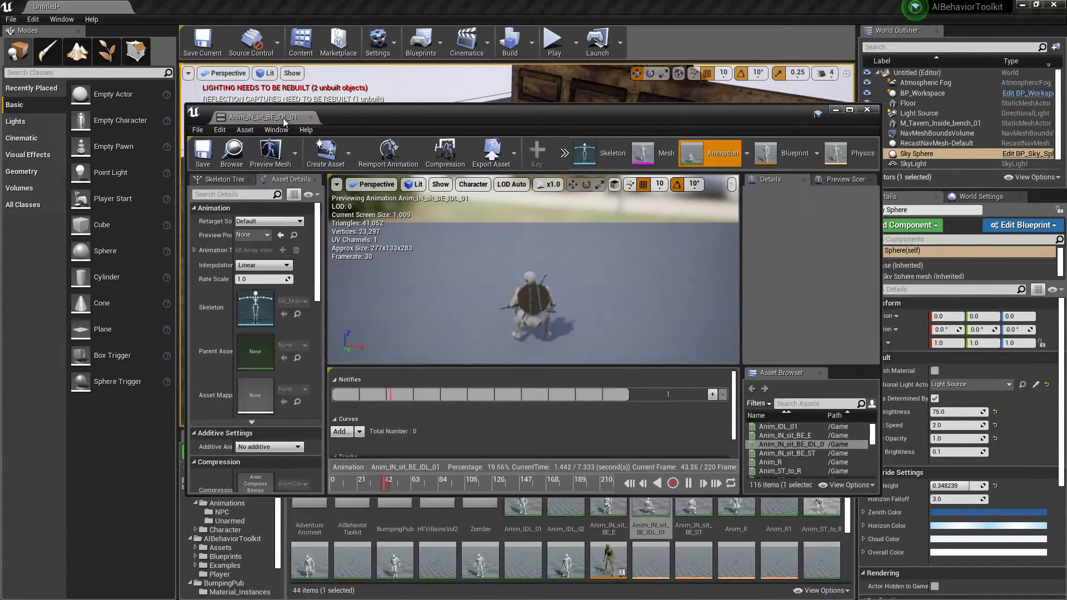
drag(284, 119, 200, 8)
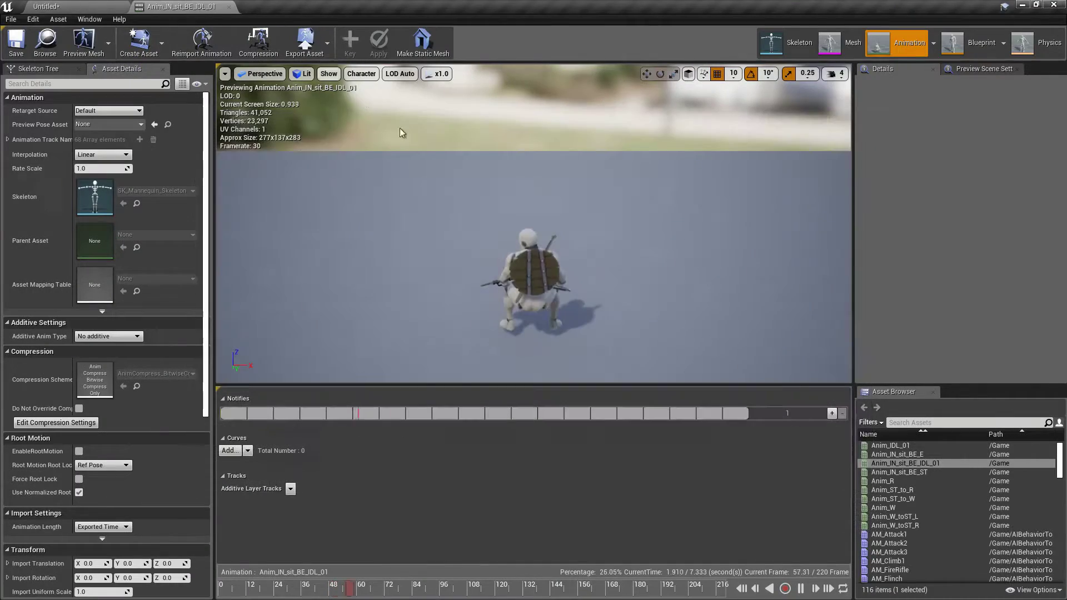
click(229, 7)
Create an animation montage from Anim_IN_sit_BE_IDL_01 and name it AM_Sit
right_click(651, 500)
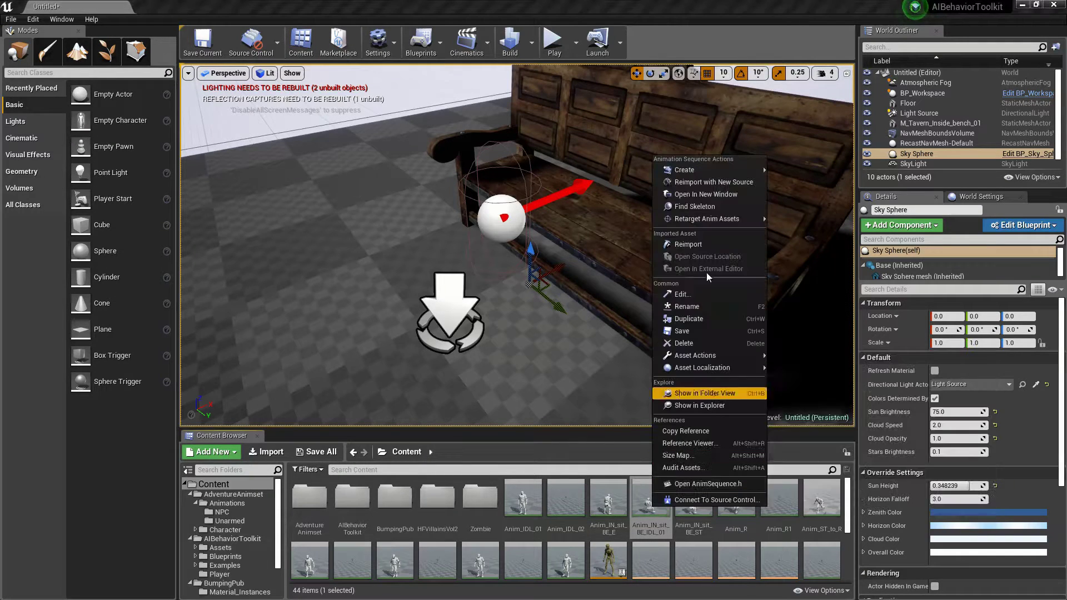
mouse_move(719, 172)
click(821, 182)
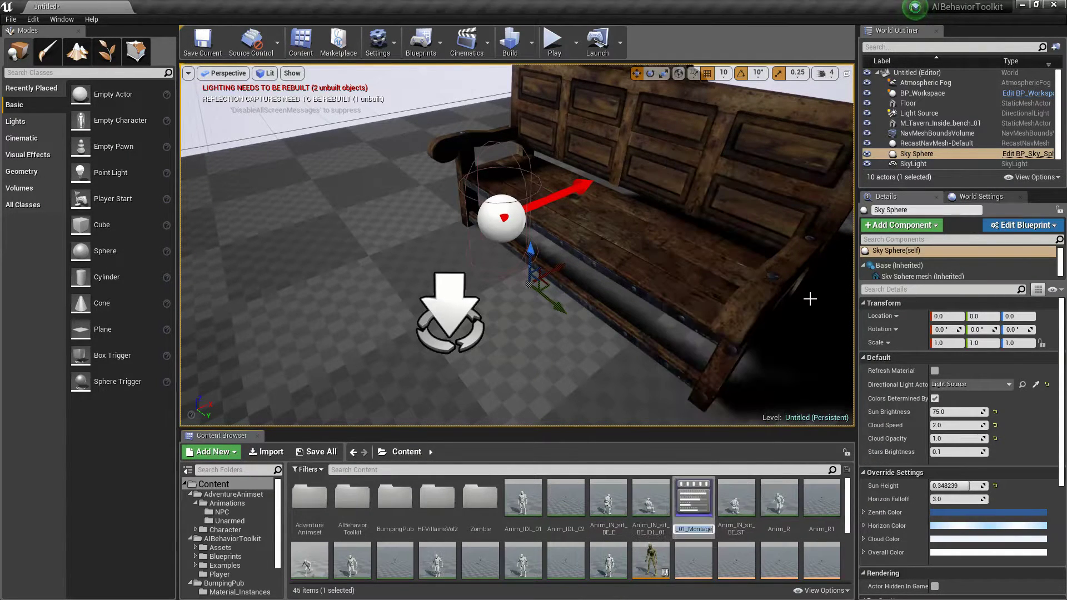
text(AM_Sit)
key(Return)
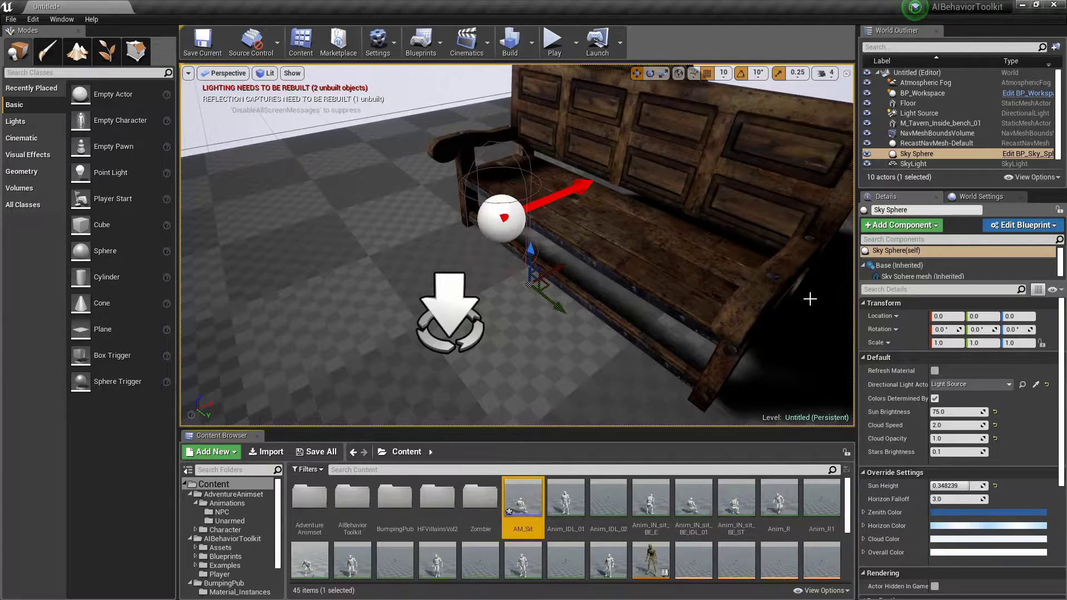
Add AM_Sit to the BP_Workspace's Animations, with a Work Duration of 10 and a Random Deviation of 1
click(501, 218)
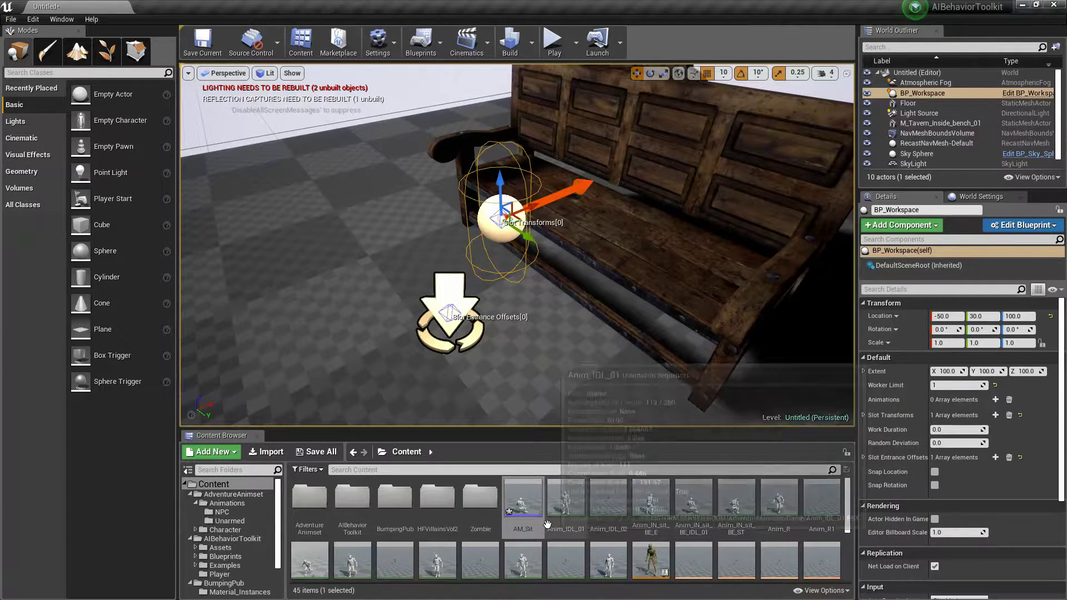
click(995, 400)
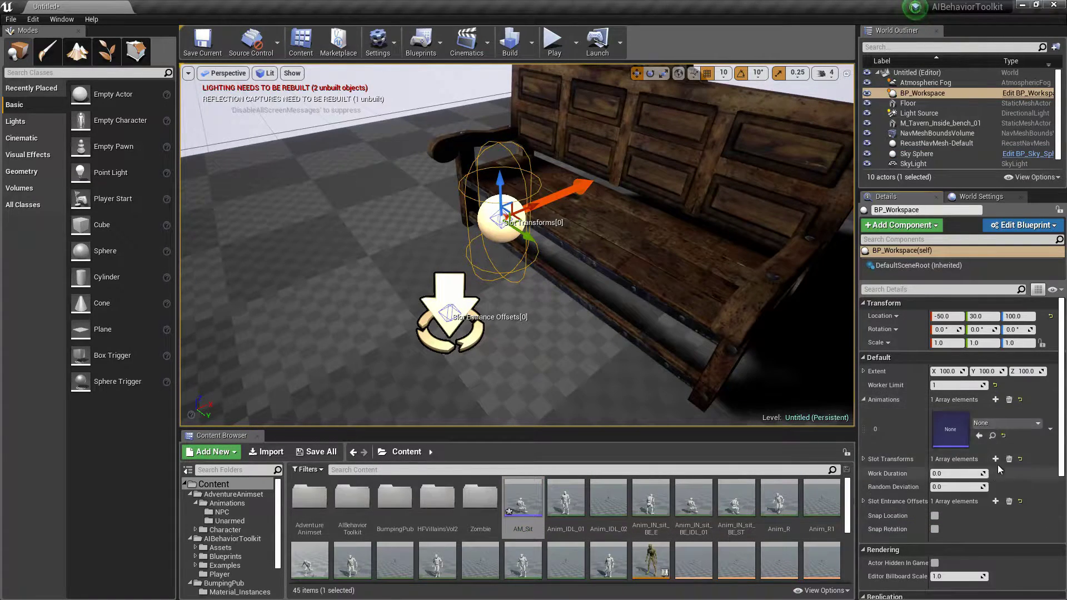
click(980, 437)
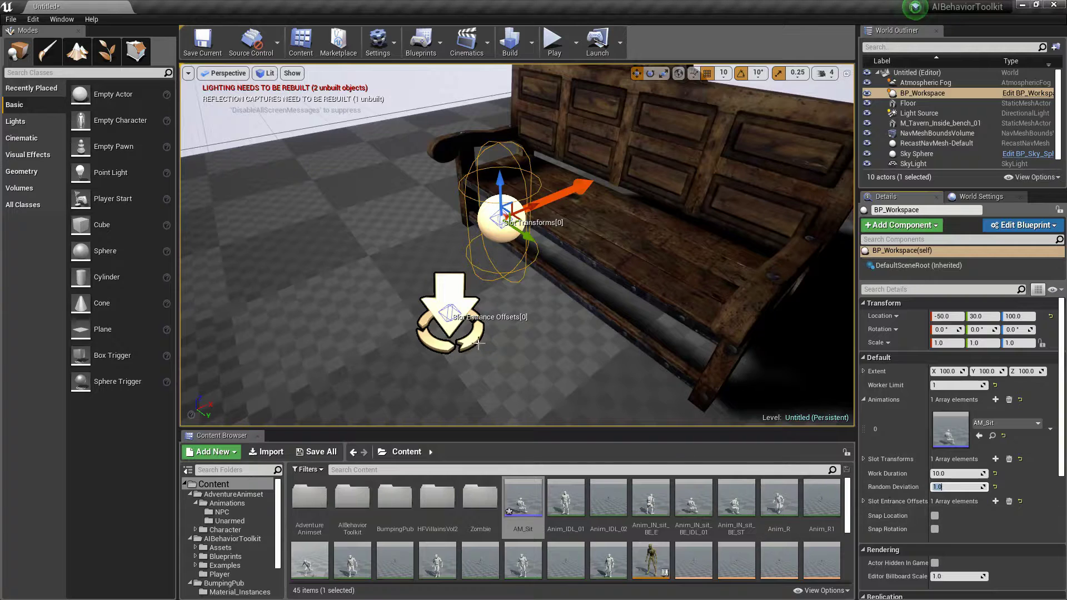
Enable Snap Rotation and Snap Location on the BP_Workspace, then deselect it
click(935, 530)
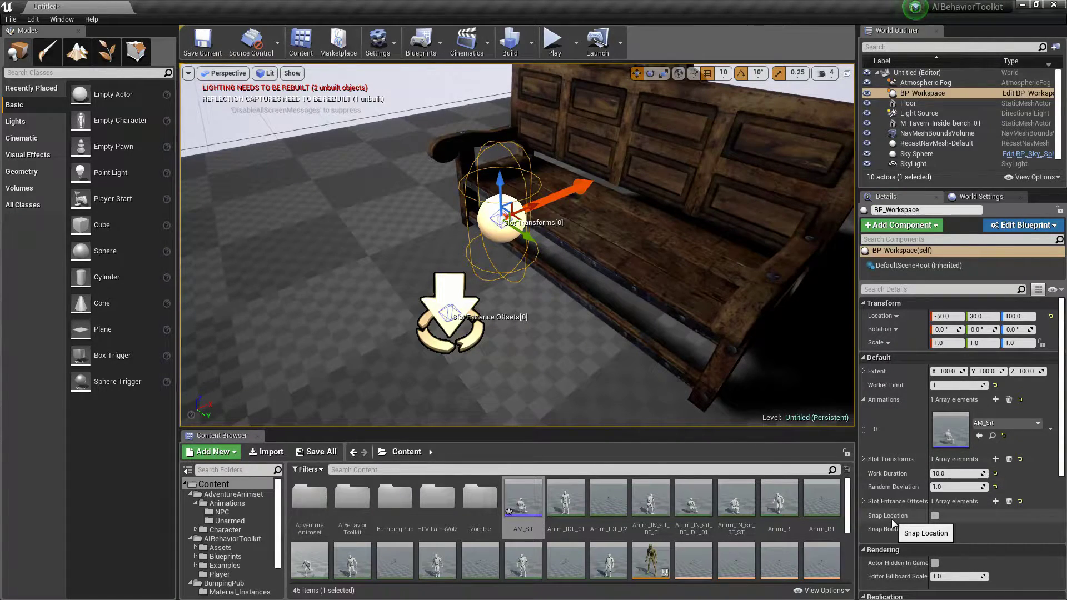
click(934, 516)
mouse_move(602, 297)
right_down()
mouse_move(572, 298)
mouse_move(583, 297)
right_up()
click(468, 93)
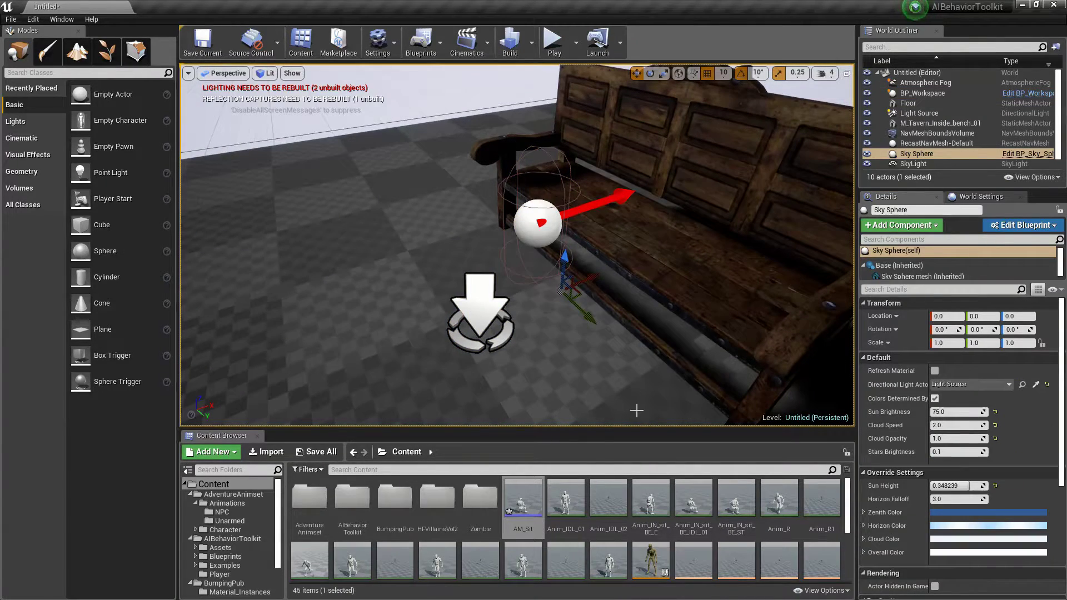
Preview the Anim_IN_sit_BE_IDL_01 and Anim_IN_sit_BE_ST sequences to compare the sitting poses
click(694, 496)
double_click(693, 496)
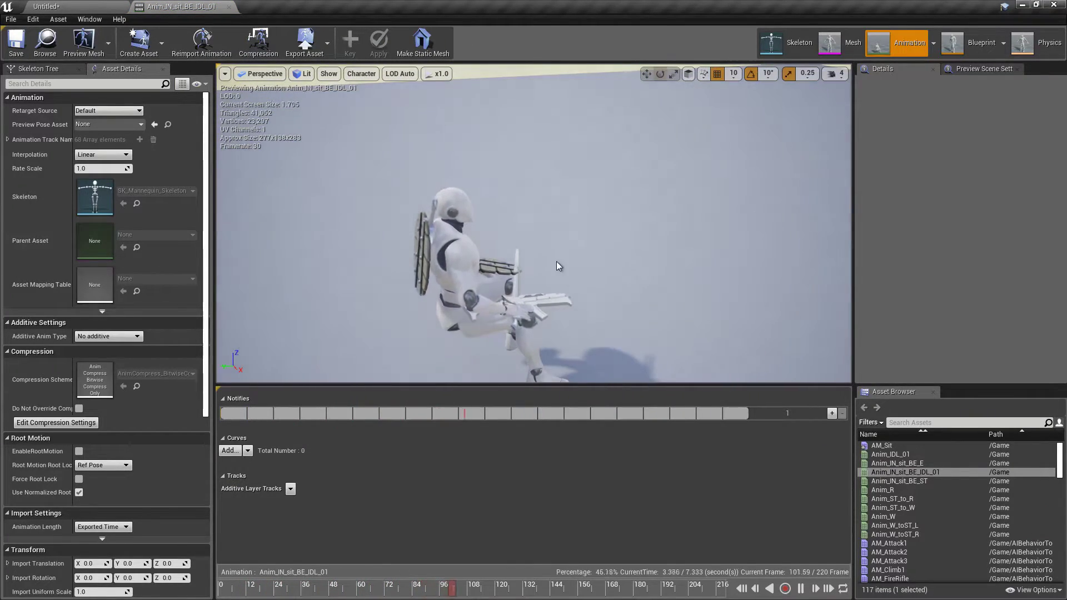
click(92, 5)
double_click(736, 509)
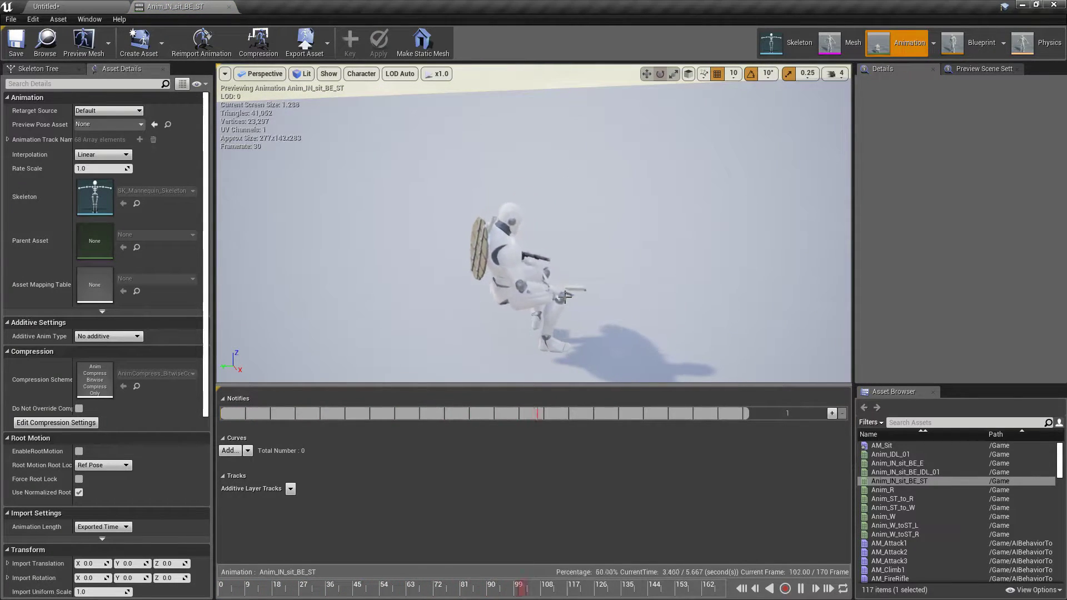
click(229, 7)
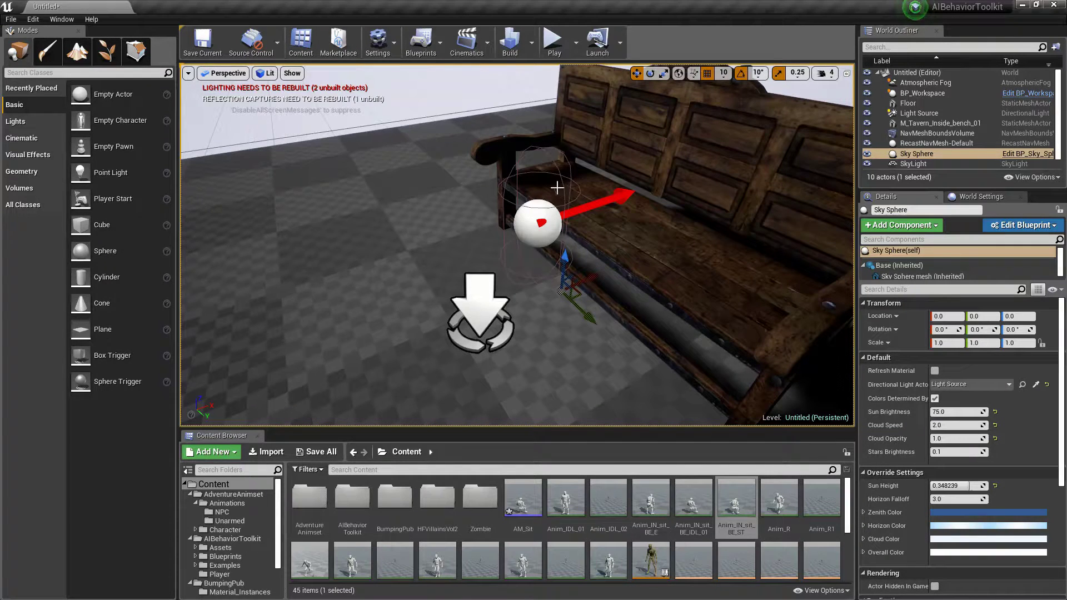
Place a BP_NPC_Base from the AIBehaviorToolkit Blueprints folder on the floor beside the bench
click(532, 223)
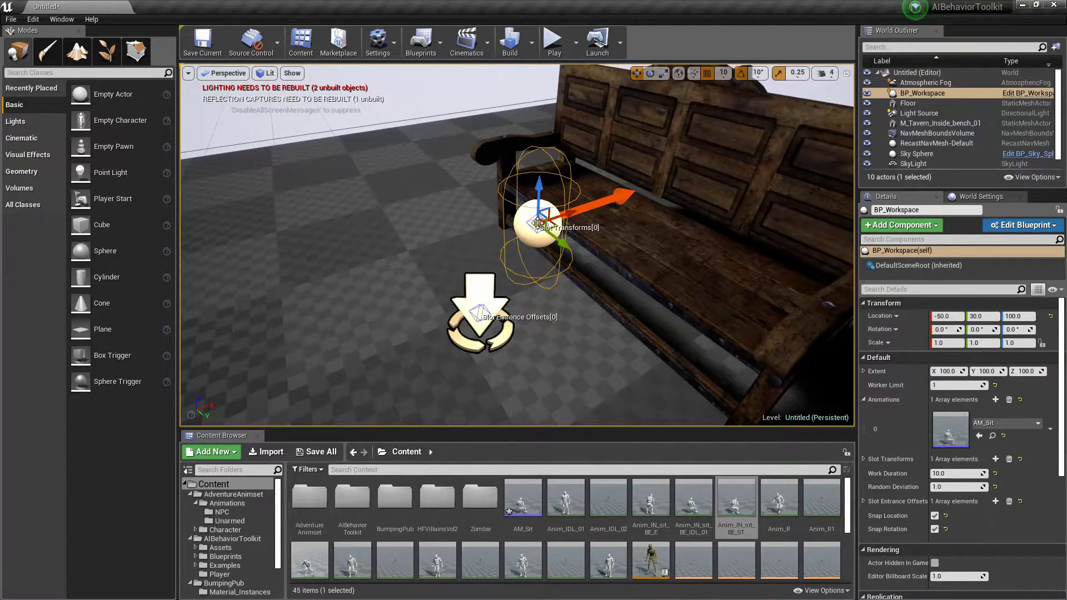
mouse_move(619, 203)
right_down()
mouse_move(639, 178)
mouse_move(600, 204)
right_up()
right_drag(493, 219, 486, 278)
click(641, 131)
right_drag(626, 243, 434, 284)
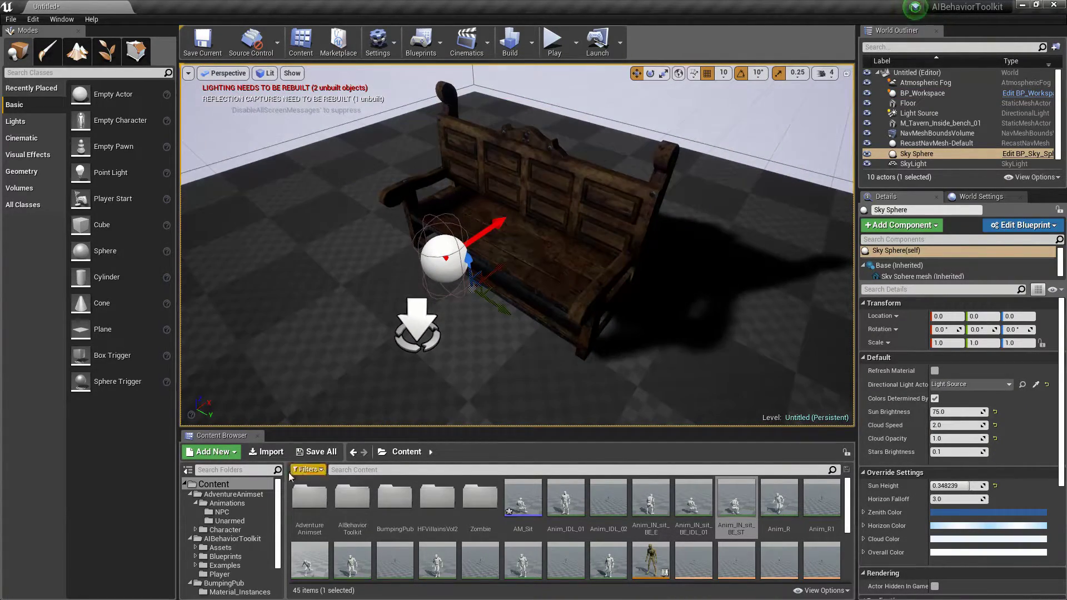
click(225, 556)
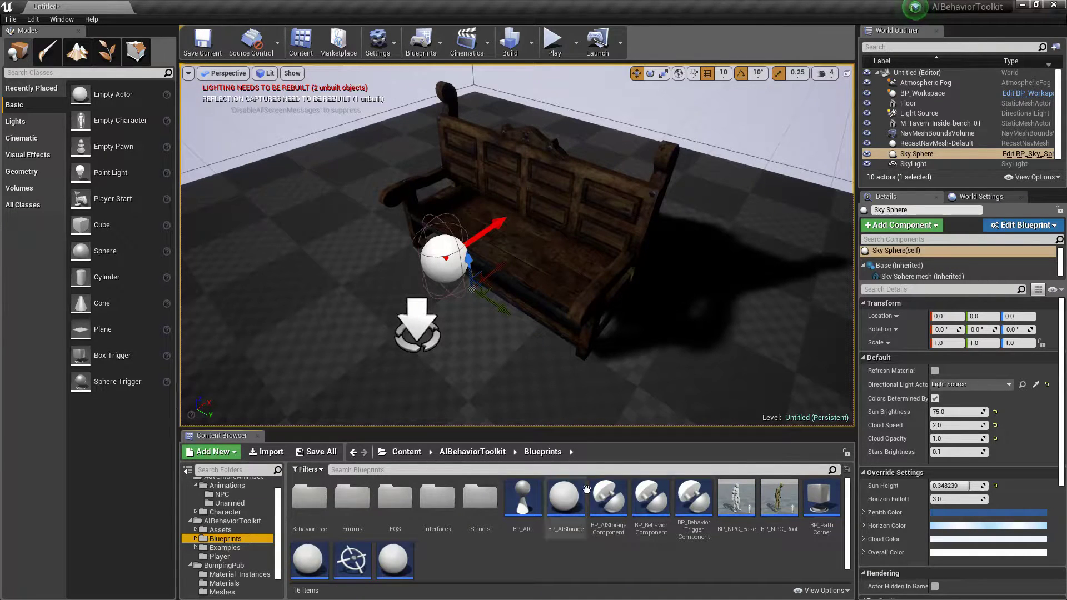
scroll(554, 551, down, 1)
drag(736, 488, 266, 255)
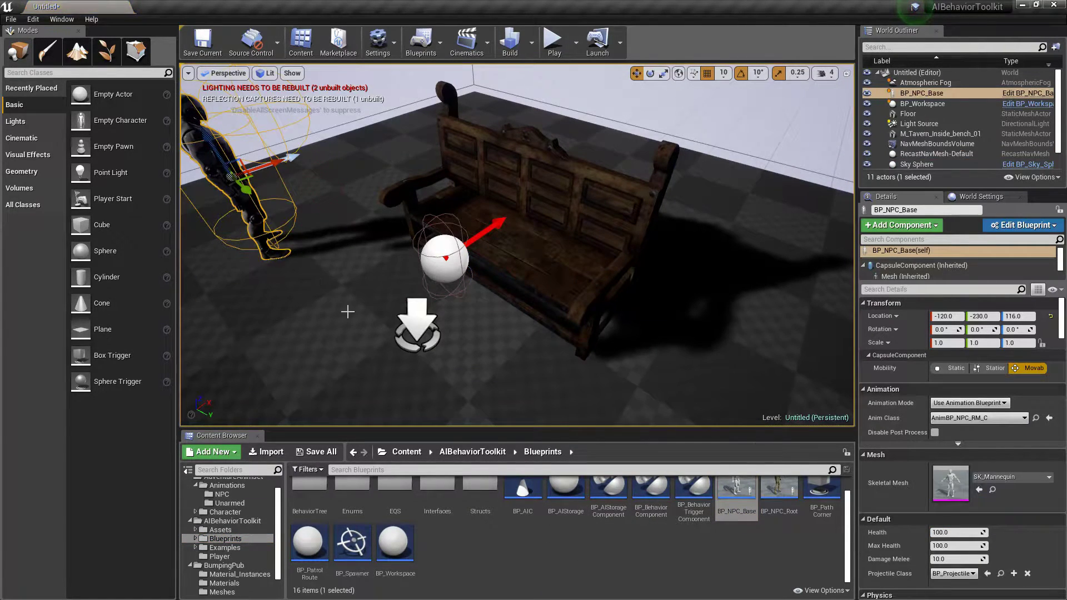
Set the Idle Type of the NPC's BehaviorComponent to RandomWork
scroll(911, 264, down, 2)
click(911, 265)
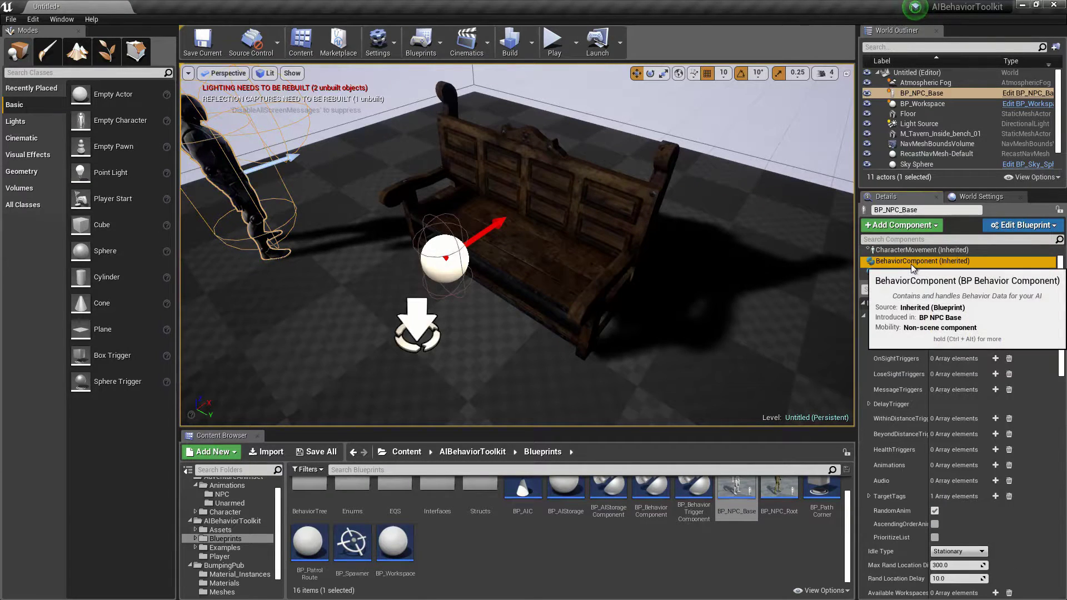
scroll(961, 489, down, 1)
click(970, 534)
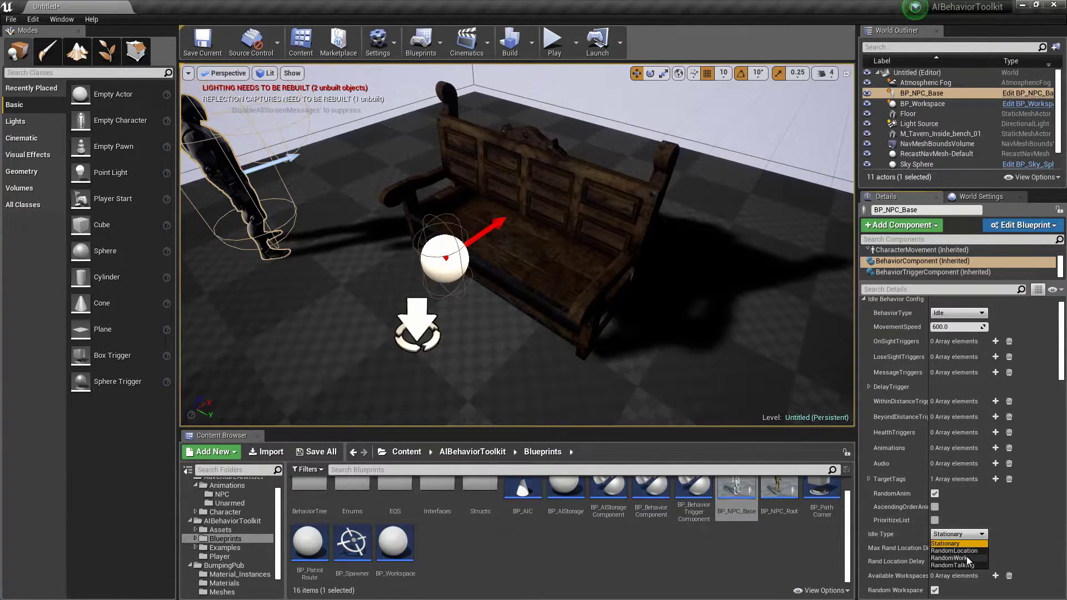
click(967, 558)
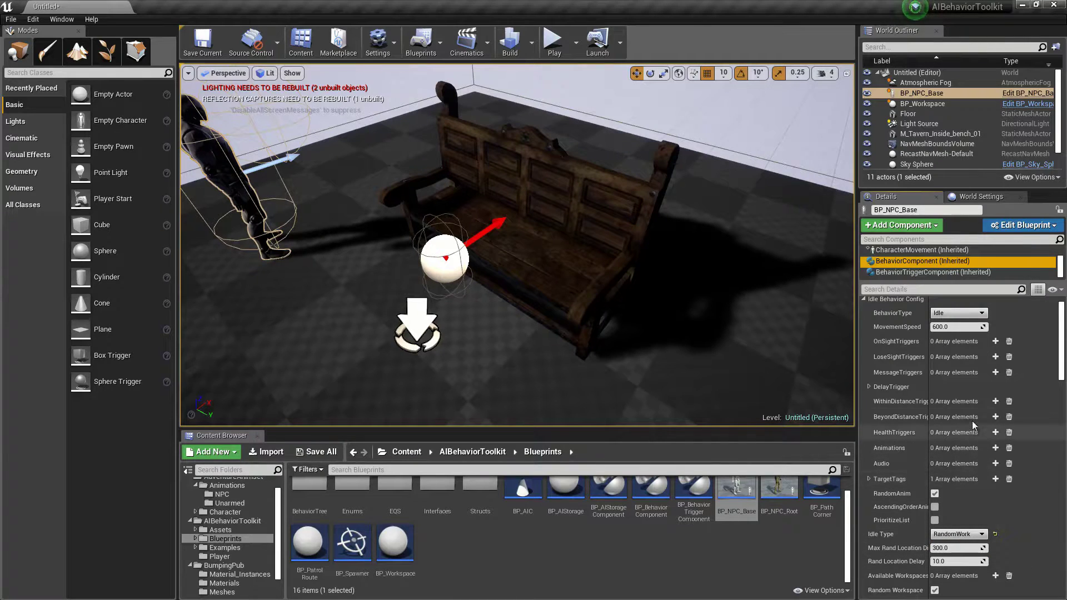
Add an entry to the NPC's Available Workspaces and assign BP_Workspace to it
scroll(952, 512, down, 2)
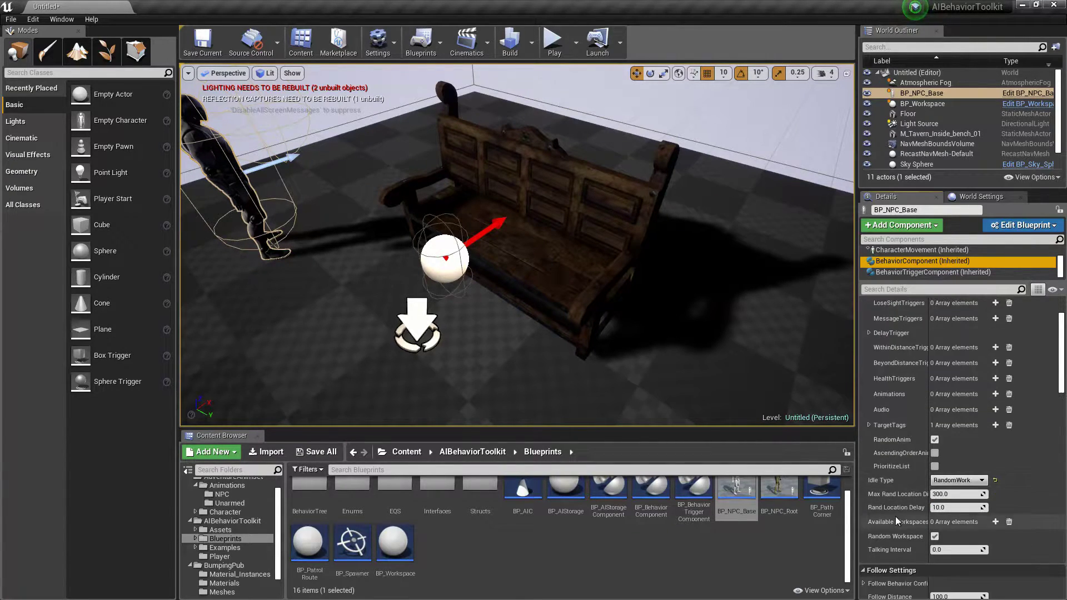
click(995, 522)
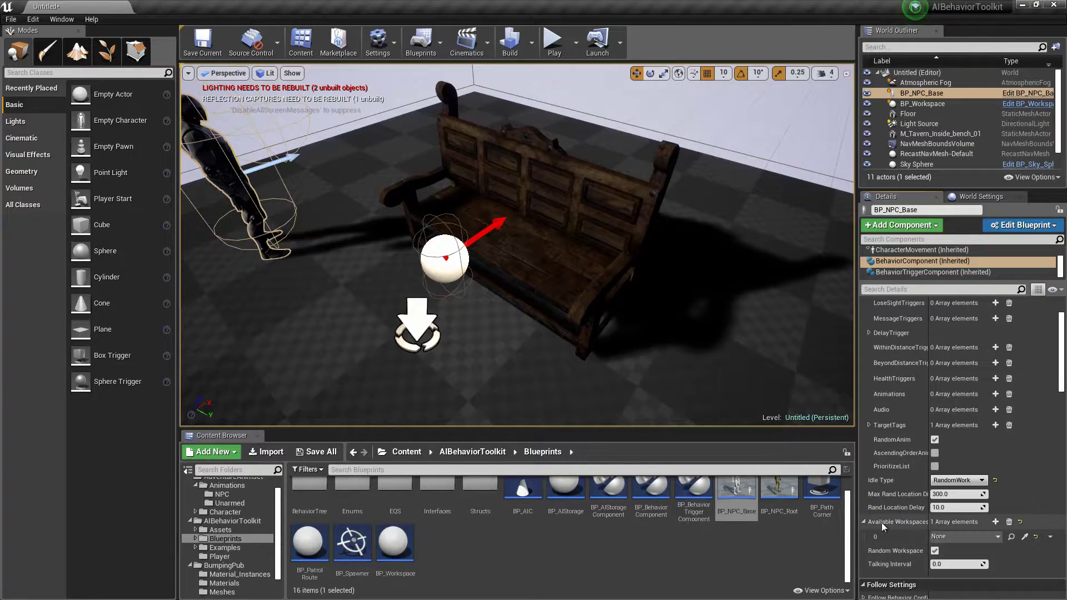
click(989, 537)
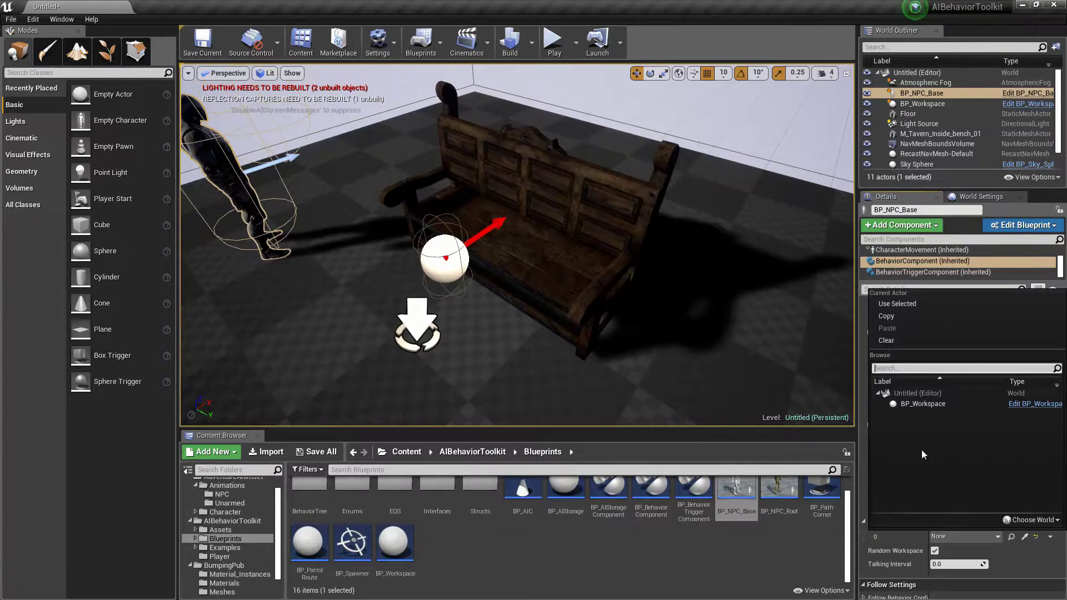
click(917, 408)
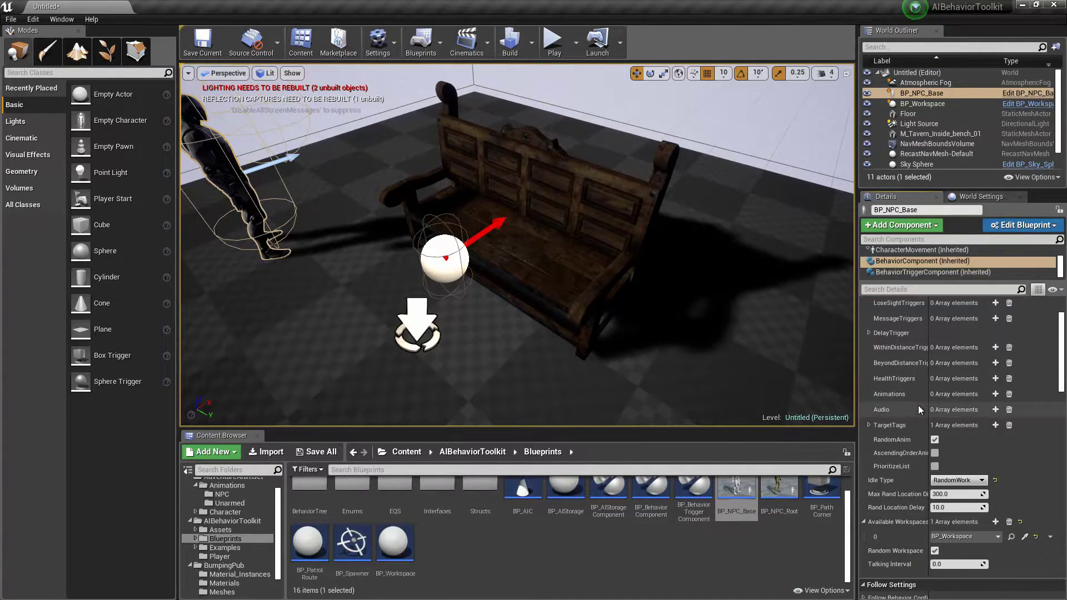
Move the BP_NPC_Base along X to the floor behind the bench
click(426, 105)
click(250, 205)
drag(261, 162, 633, 161)
right_drag(633, 162, 688, 167)
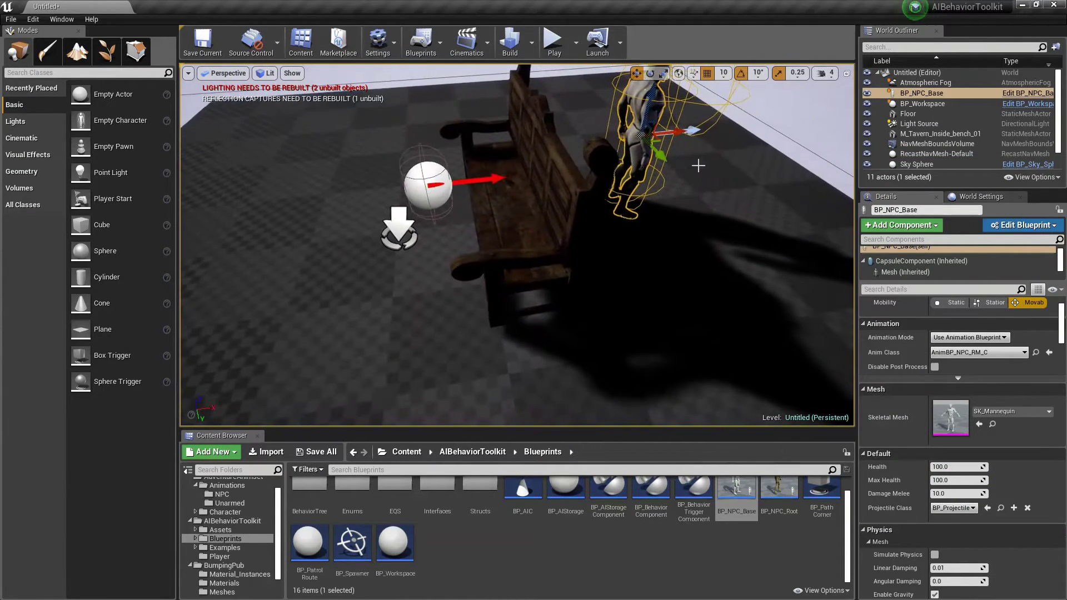
drag(679, 130, 715, 131)
right_drag(715, 132, 762, 96)
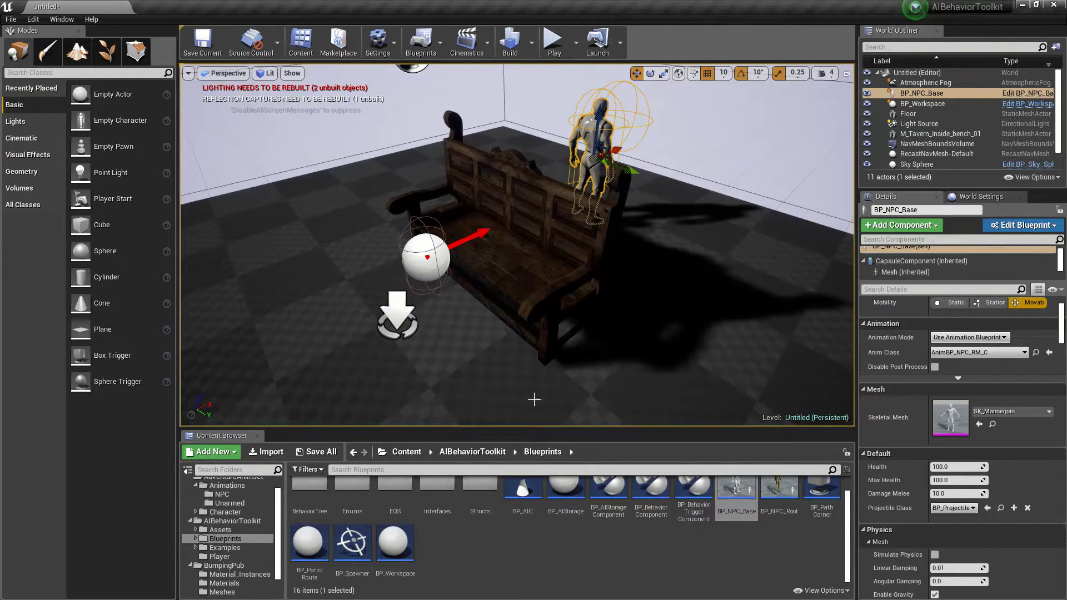
Play the level twice to test how the NPC walks to the bench and sits, stopping after each run
click(397, 322)
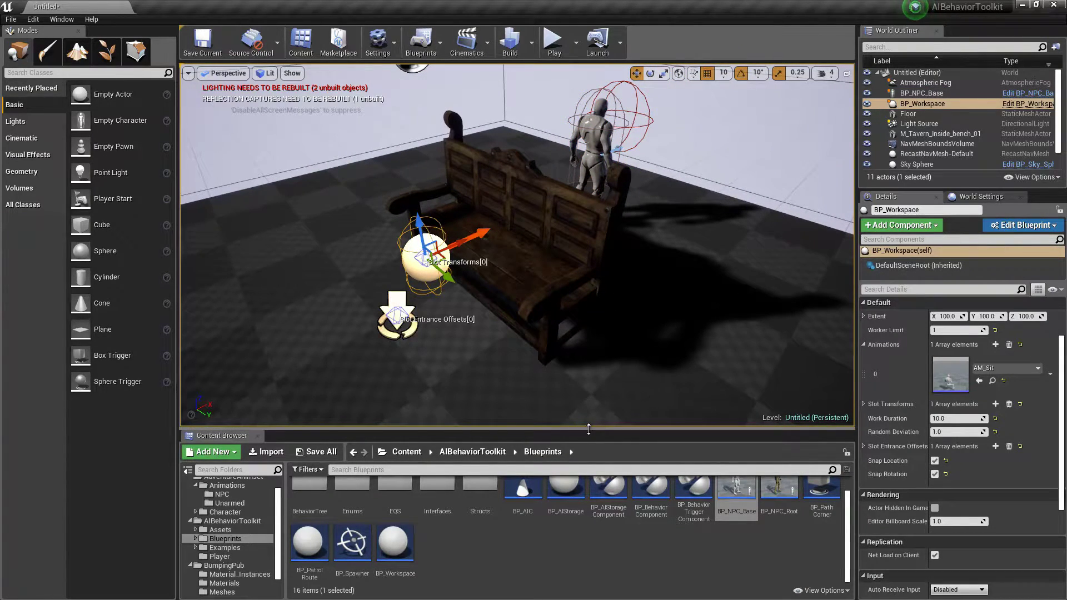
drag(588, 428, 593, 436)
click(722, 184)
click(554, 42)
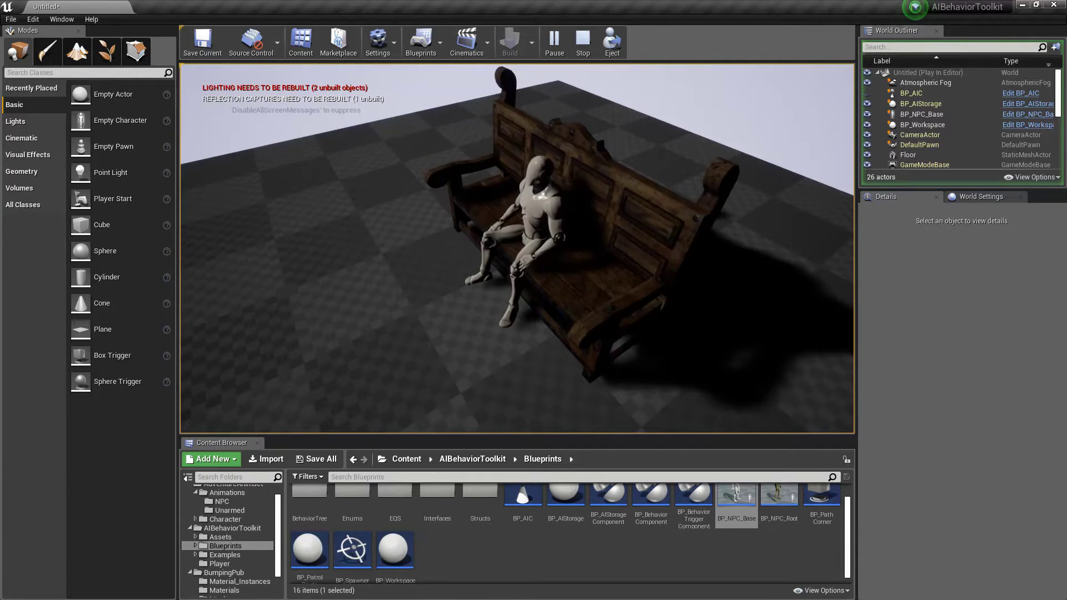
key(Escape)
click(554, 42)
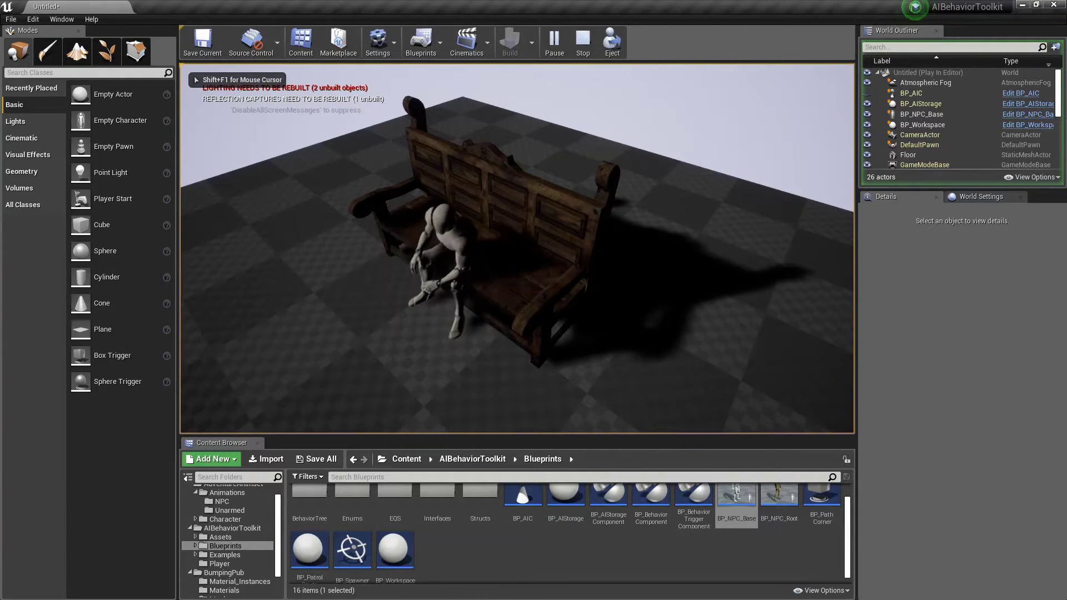
key(Escape)
Select the BP_Workspace in front of the bench
mouse_move(596, 341)
right_down()
mouse_move(605, 334)
mouse_move(517, 300)
mouse_move(596, 342)
right_up()
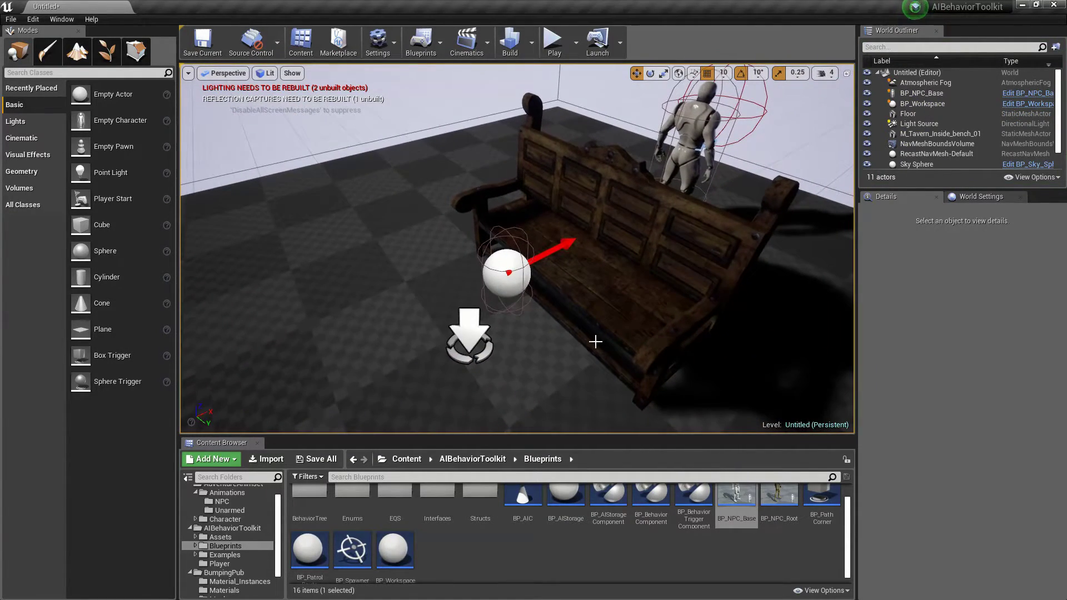
click(508, 278)
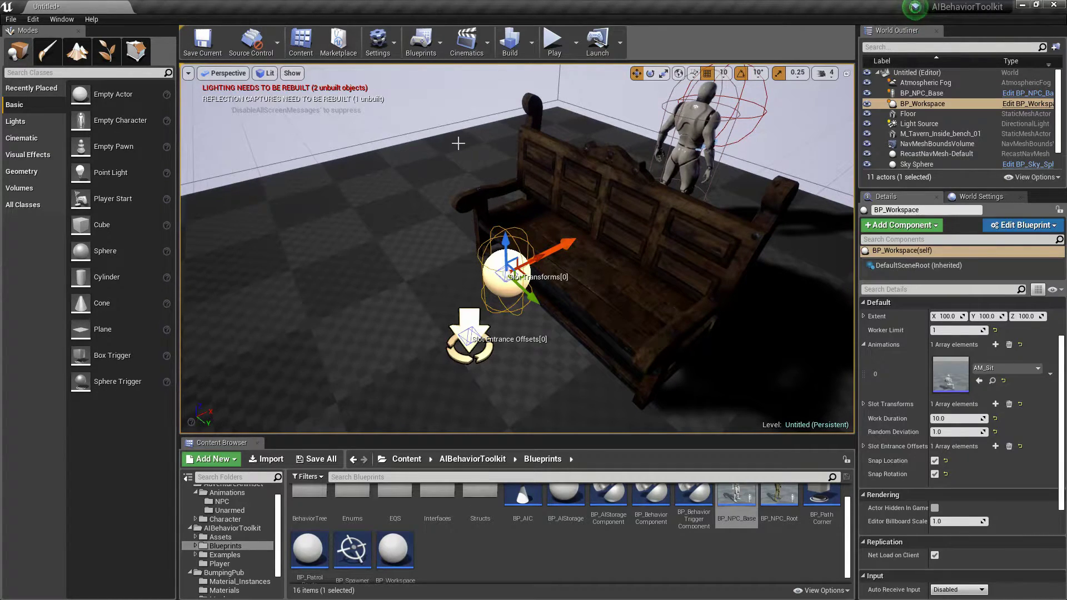